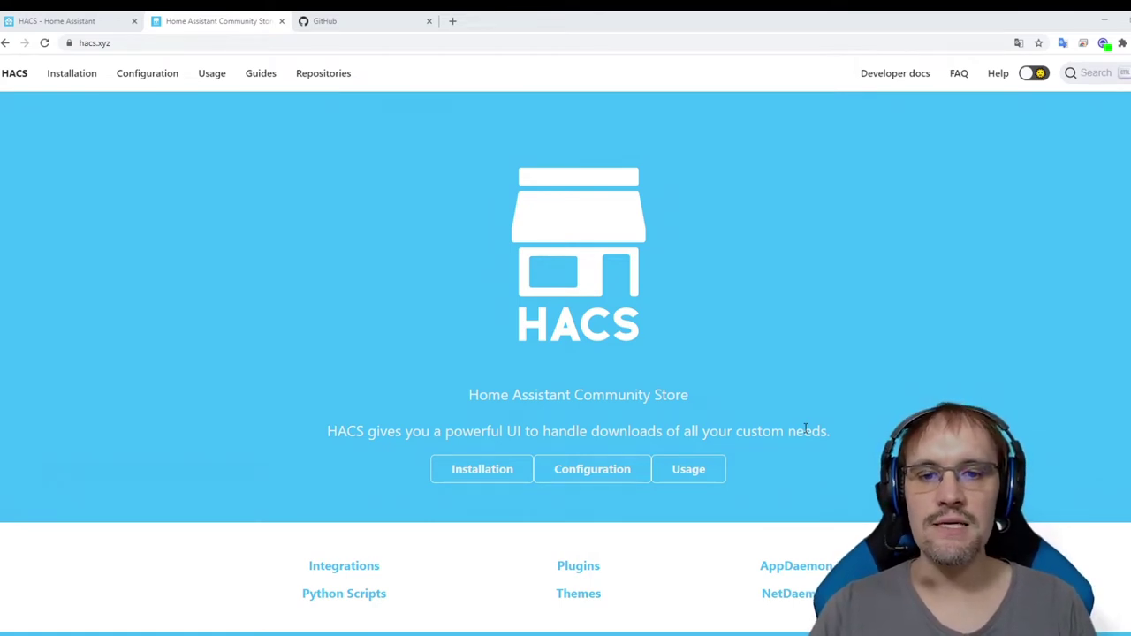
Step: Open the HACS installation documentation and review each requirement on the Prerequisites page
left_click(482, 472)
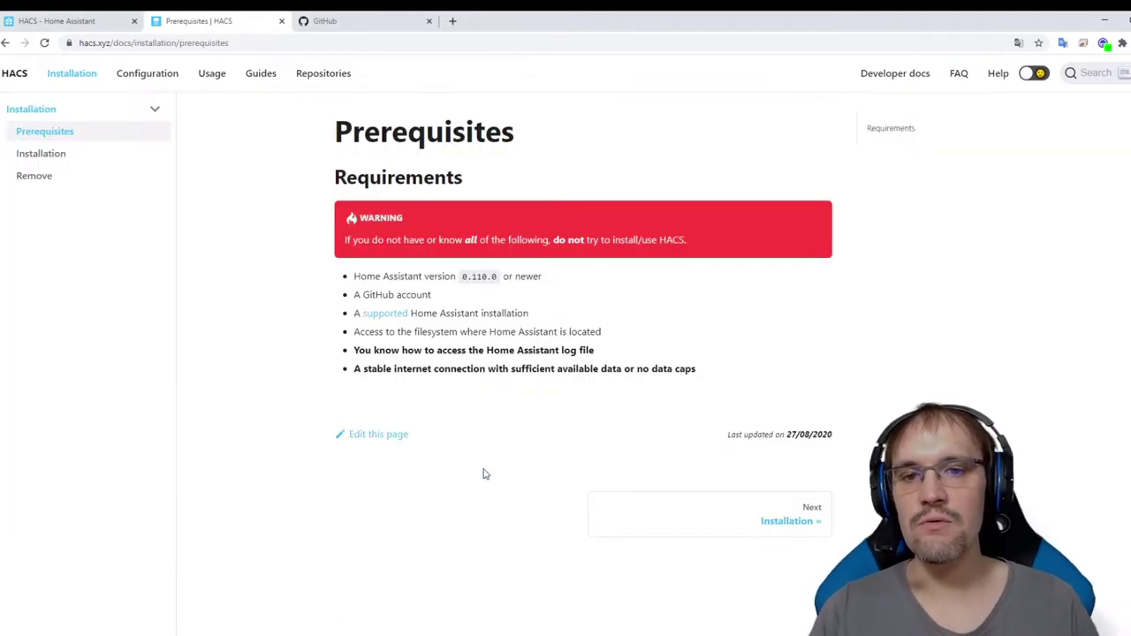
left_click_drag(408, 278, 511, 278)
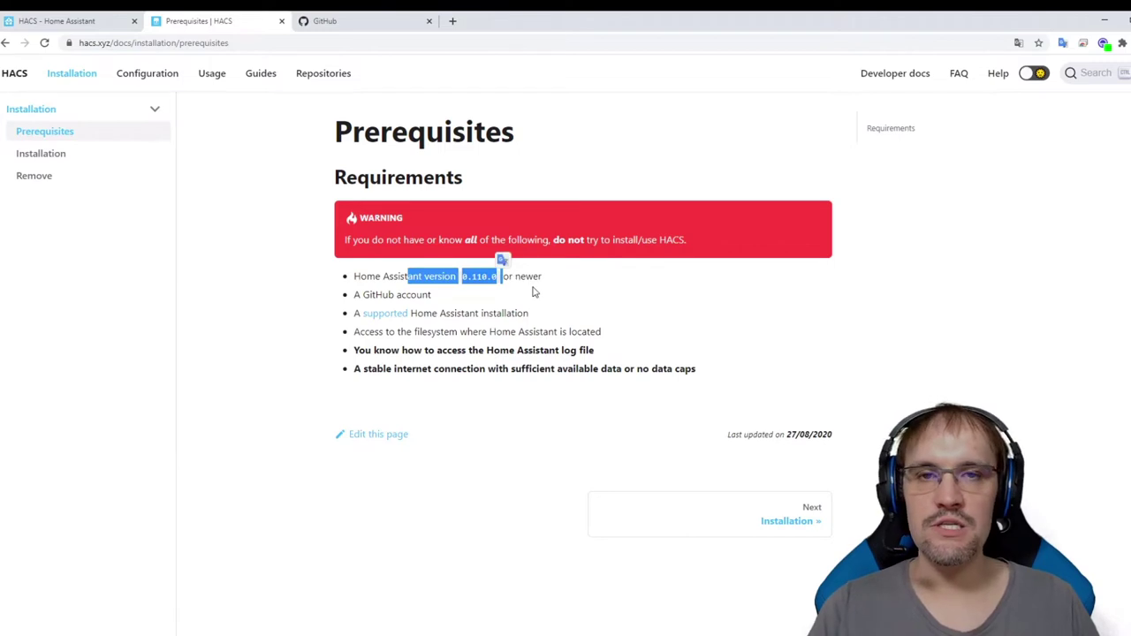
left_click_drag(363, 294, 412, 294)
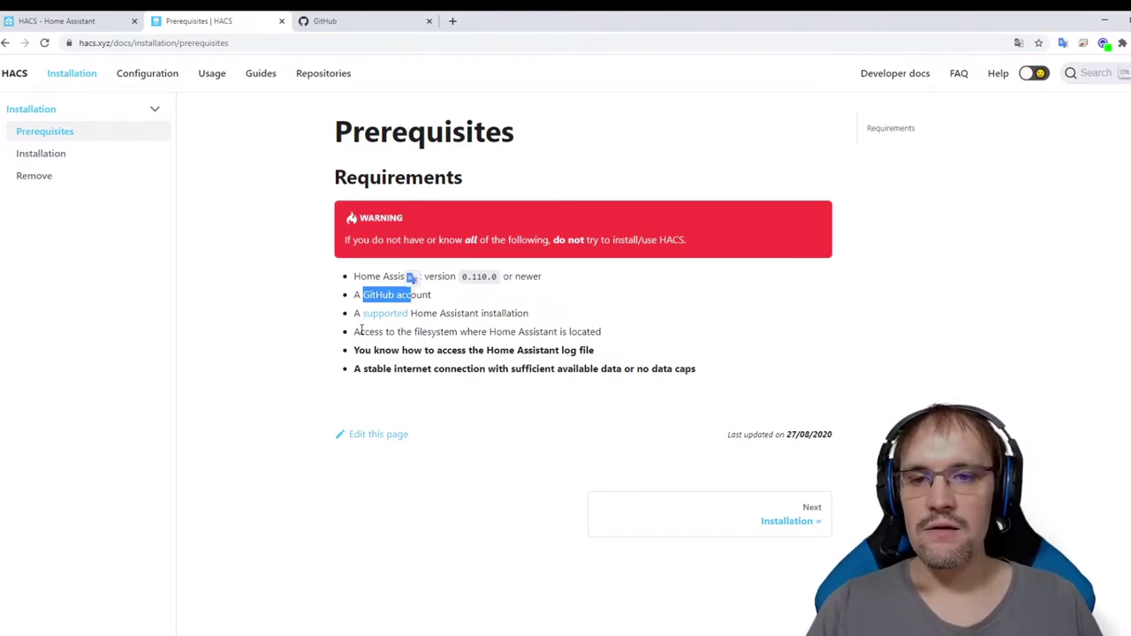
left_click_drag(360, 331, 534, 331)
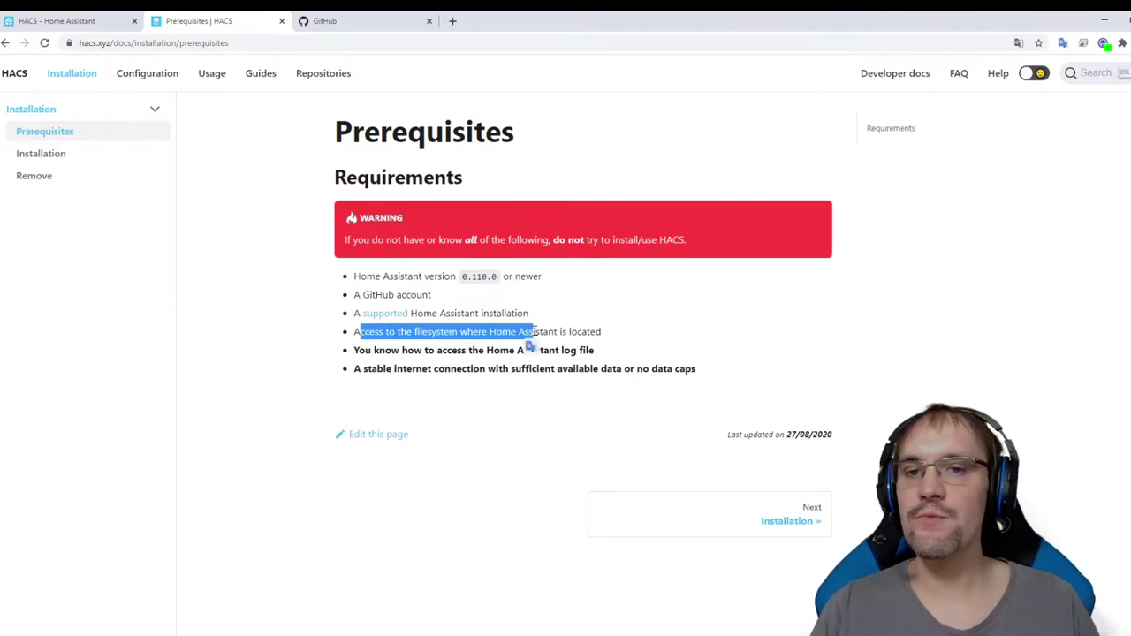
left_click_drag(466, 350, 467, 371)
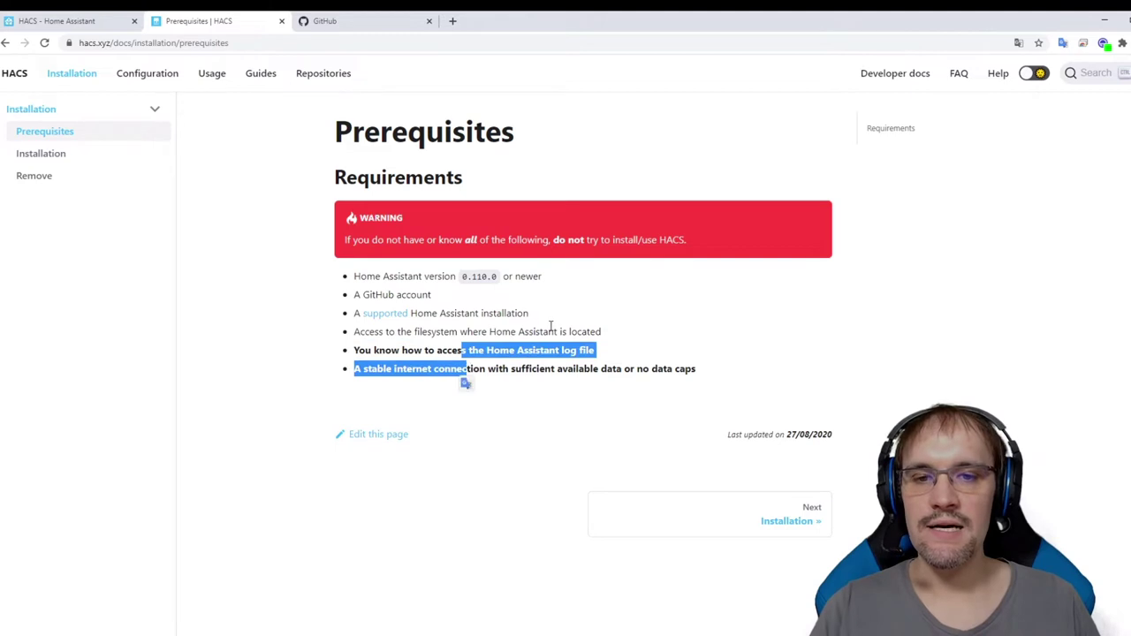
left_click(424, 355)
left_click_drag(374, 350, 543, 351)
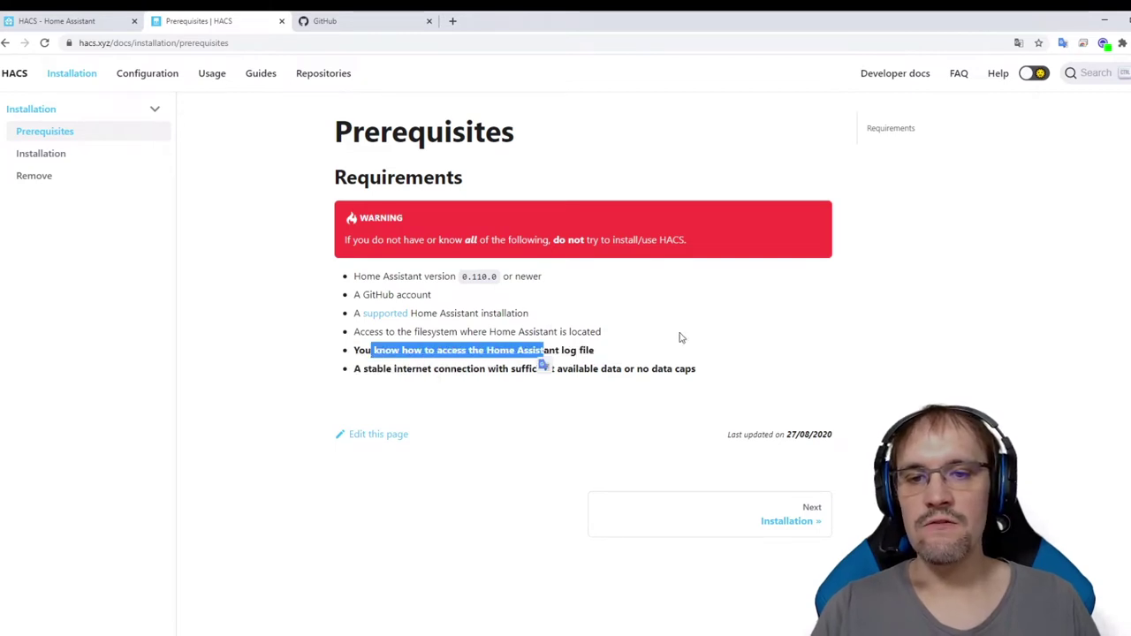
left_click(569, 332)
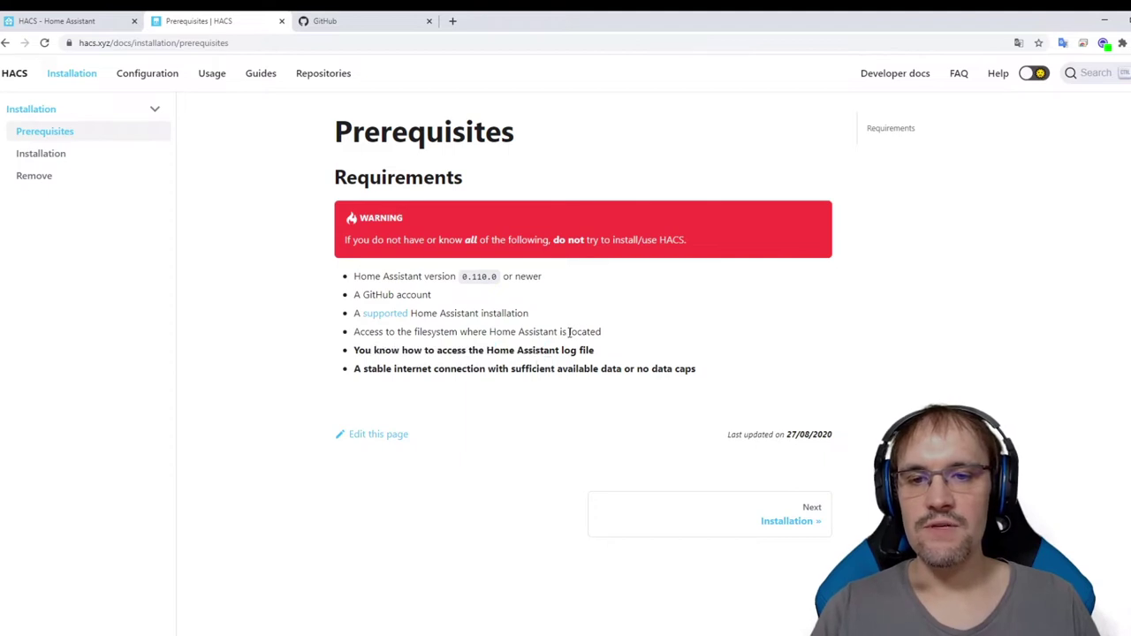
left_click_drag(366, 369, 606, 380)
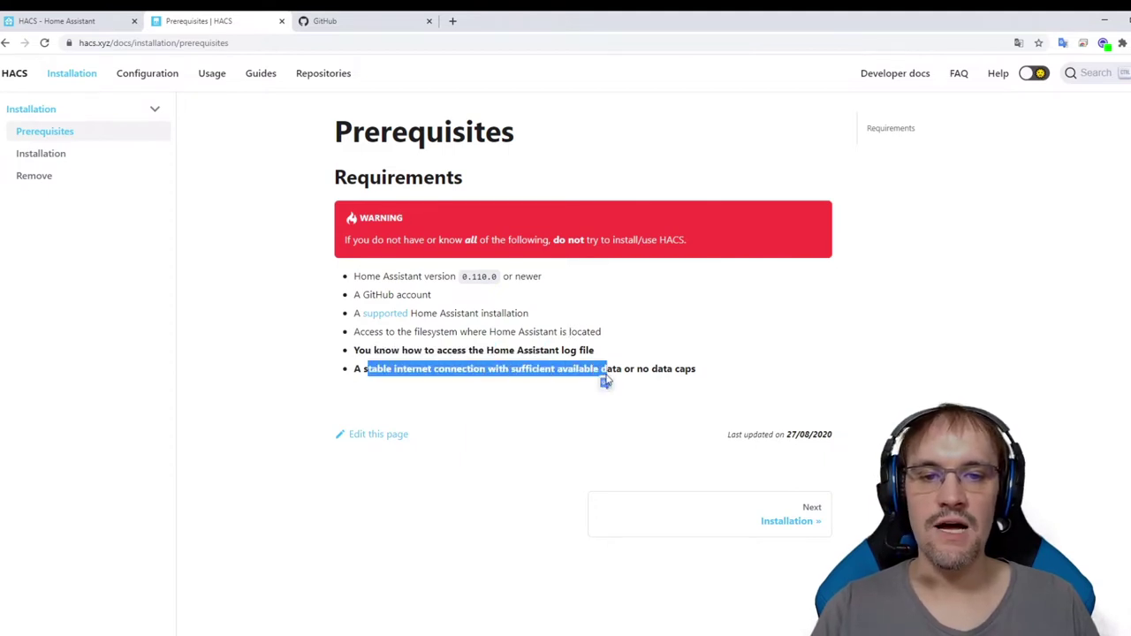
Step: Download hacs.zip from the newest HACS release page linked in the installation guide
left_click(78, 155)
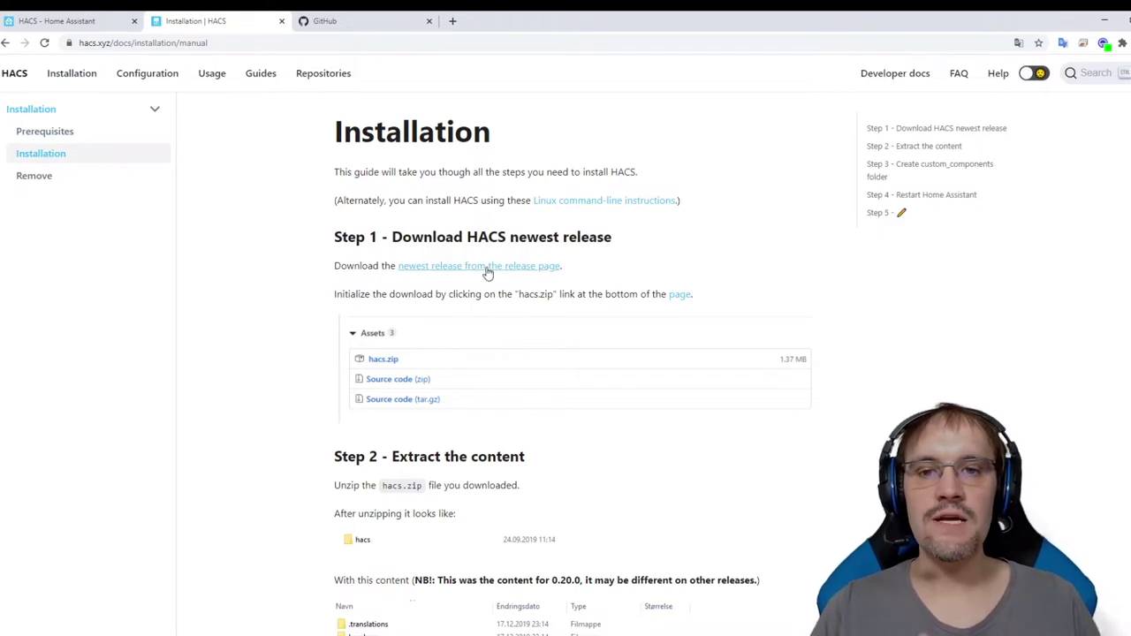
left_click(487, 268)
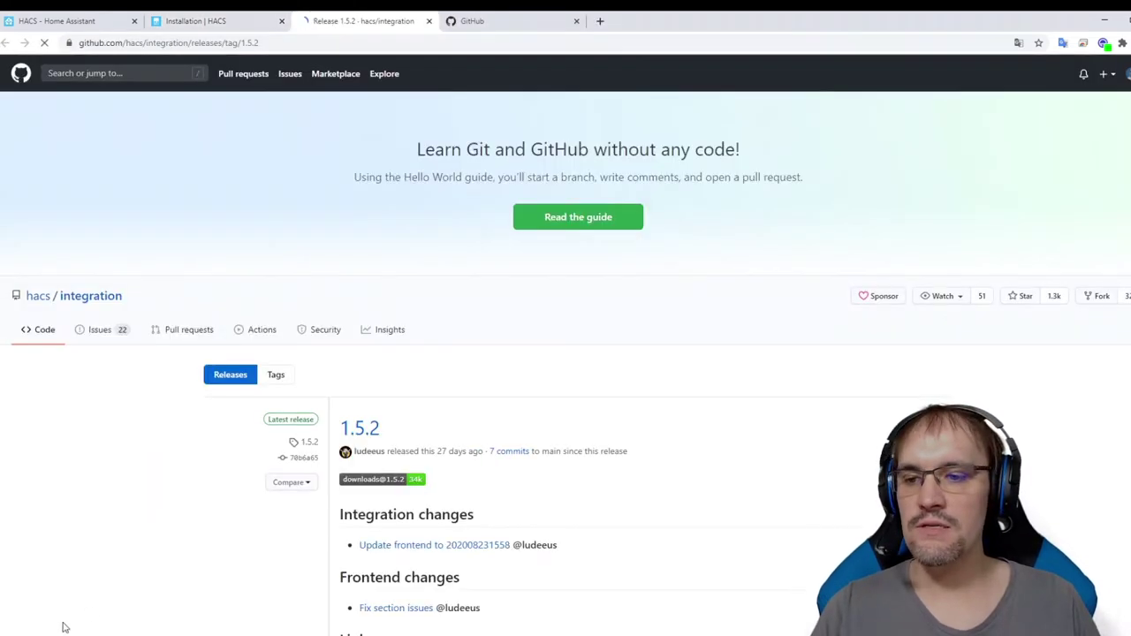
scroll(360, 565, "down", 2)
scroll(359, 565, "down", 2)
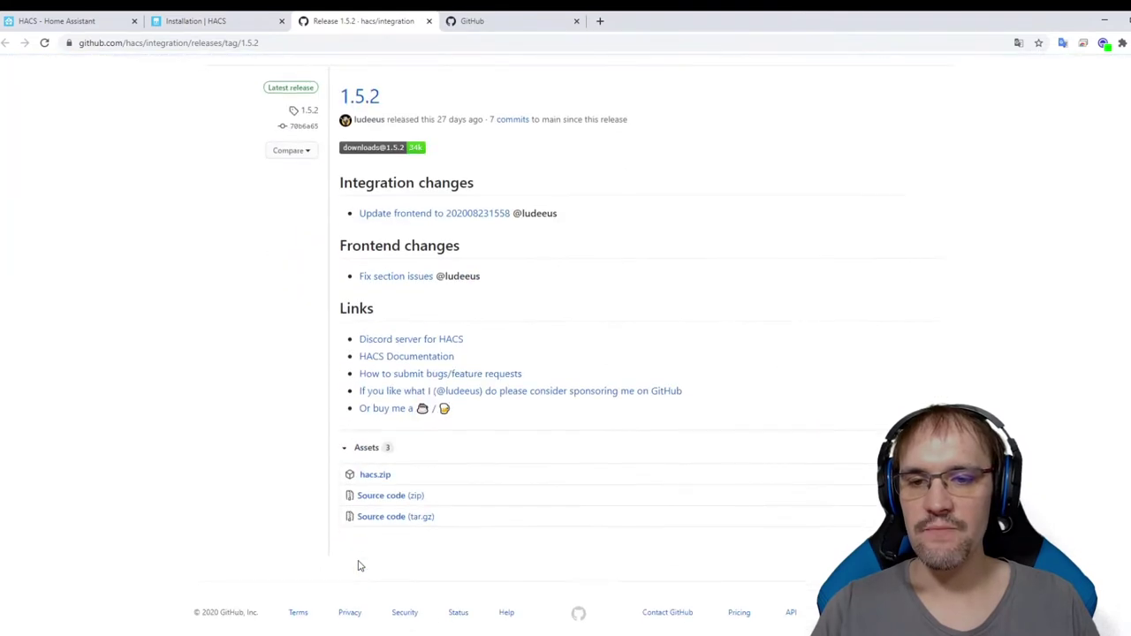
left_click(375, 478)
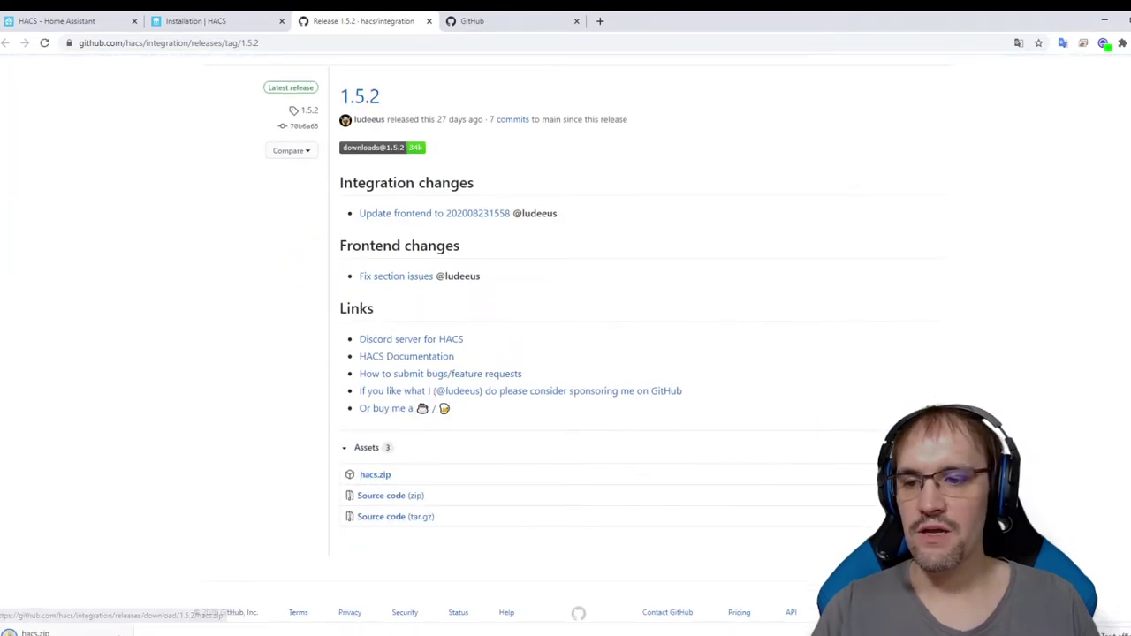
Step: Return to the HACS installation guide and read the instructions for extracting the archive and creating the custom_components folder
left_click(216, 14)
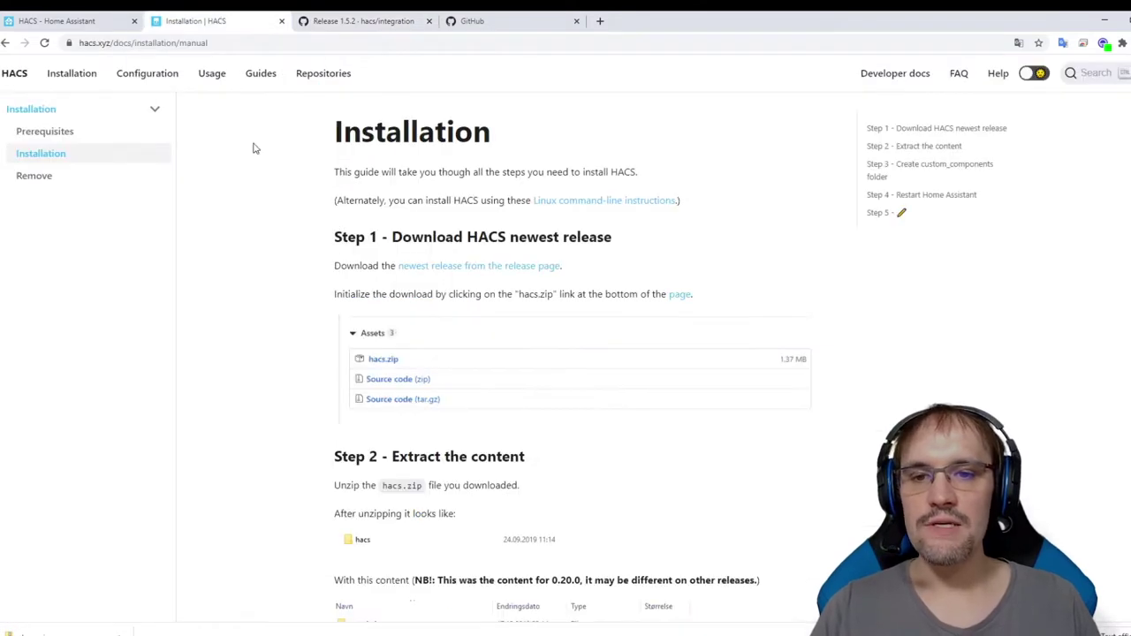
scroll(359, 416, "down", 2)
scroll(335, 420, "down", 2)
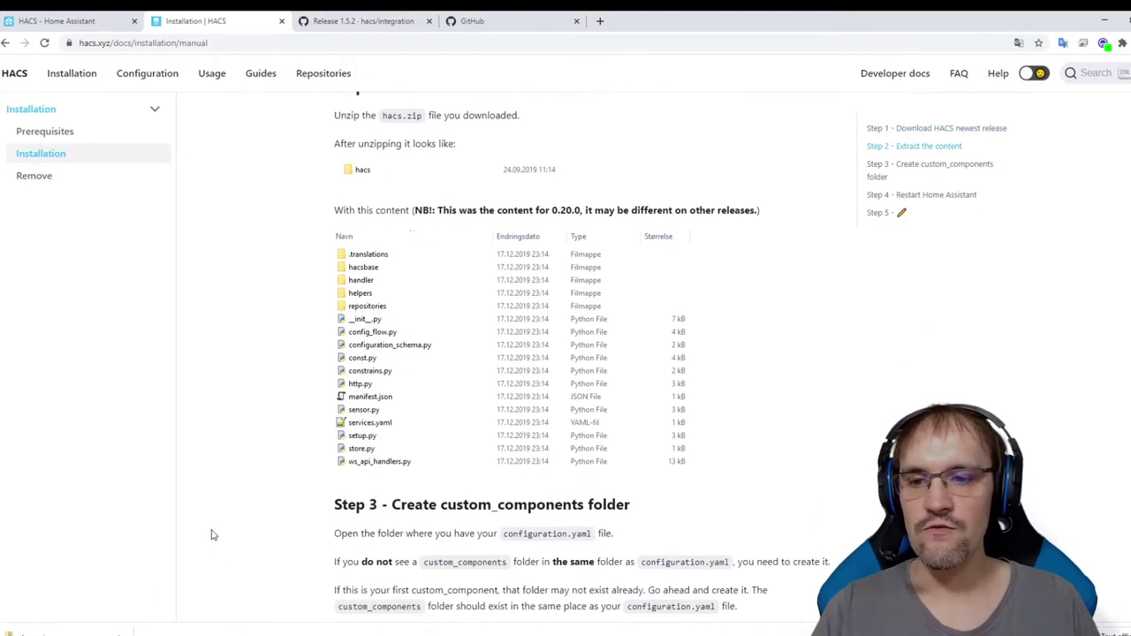
Step: Browse the Home Assistant network share at 192.168.1.199 to the custom_components folder inside config
mouse_move(8, 633)
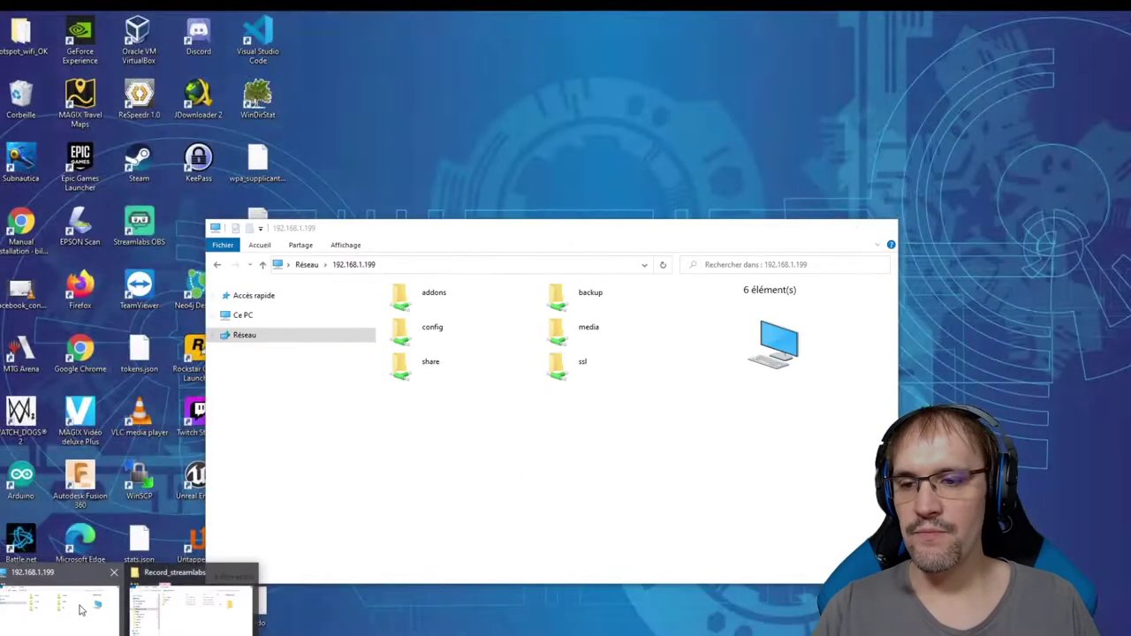
left_click(85, 608)
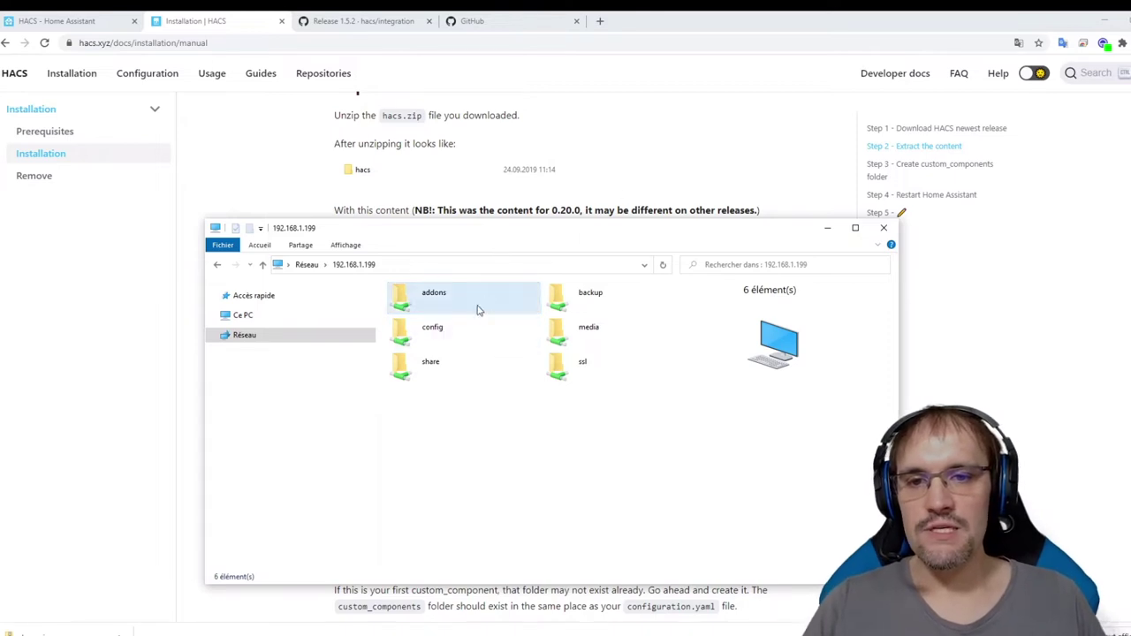
left_click(446, 334)
double_click(446, 333)
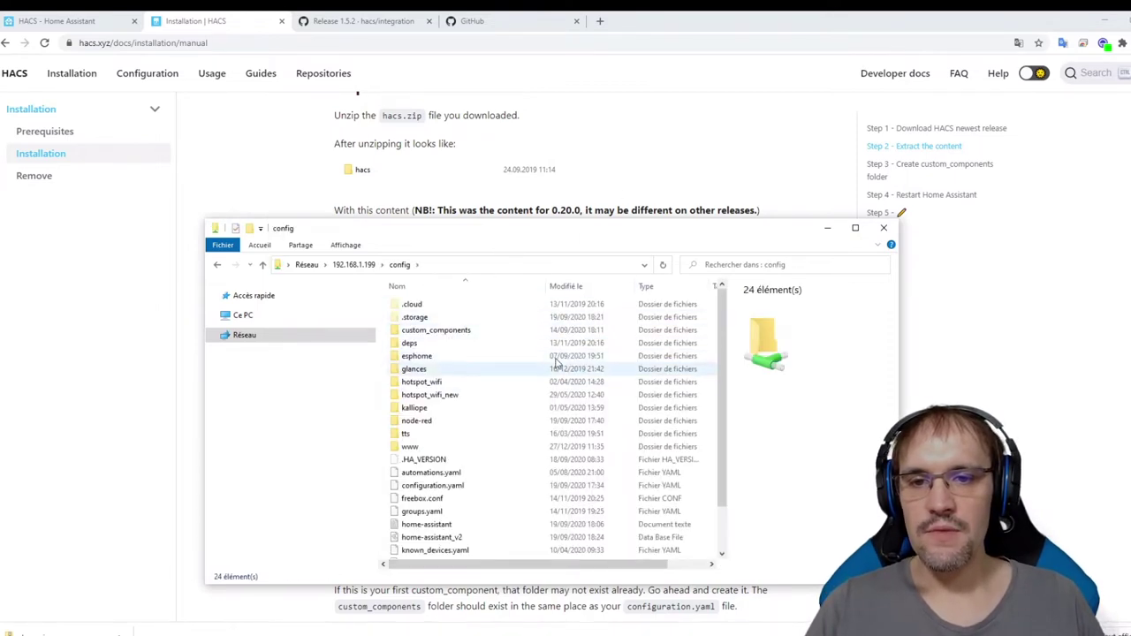
double_click(460, 330)
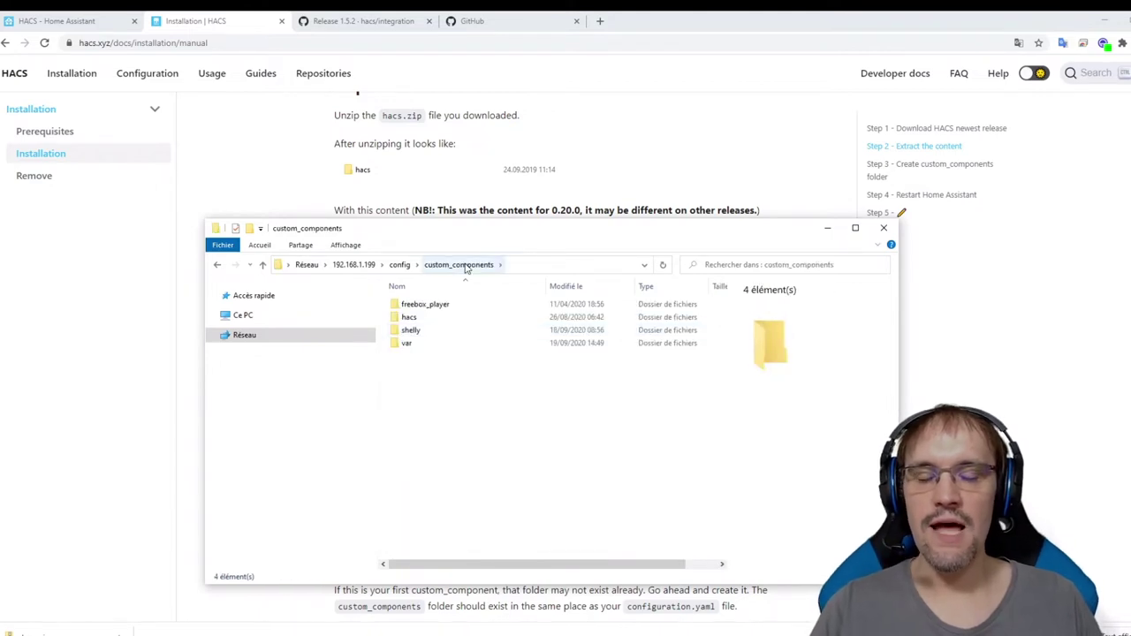
left_click(399, 264)
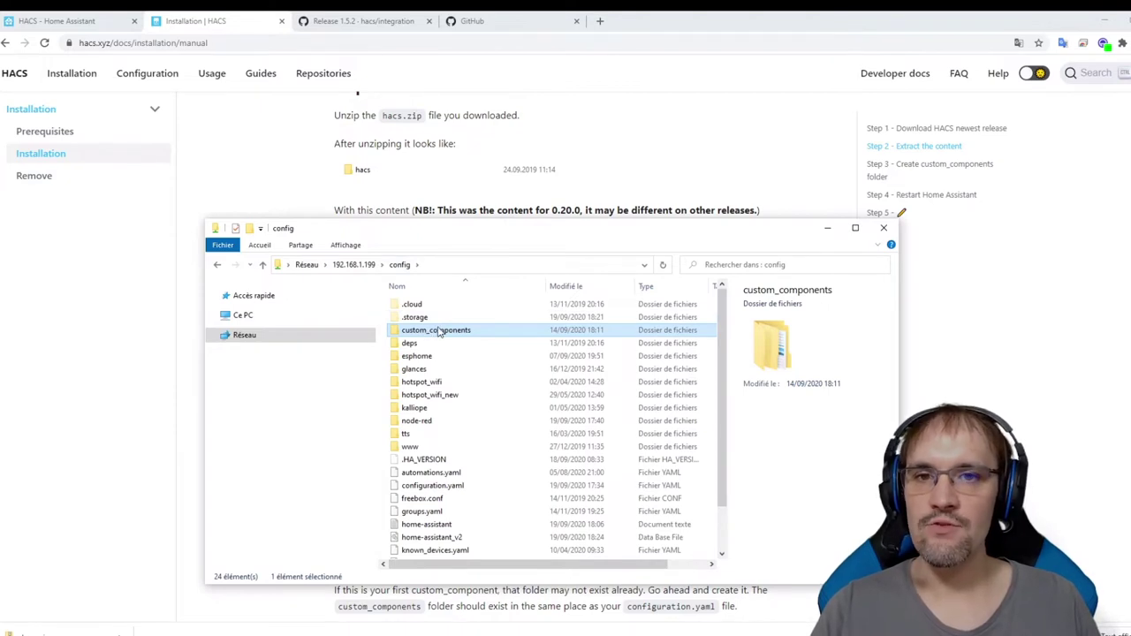
double_click(433, 330)
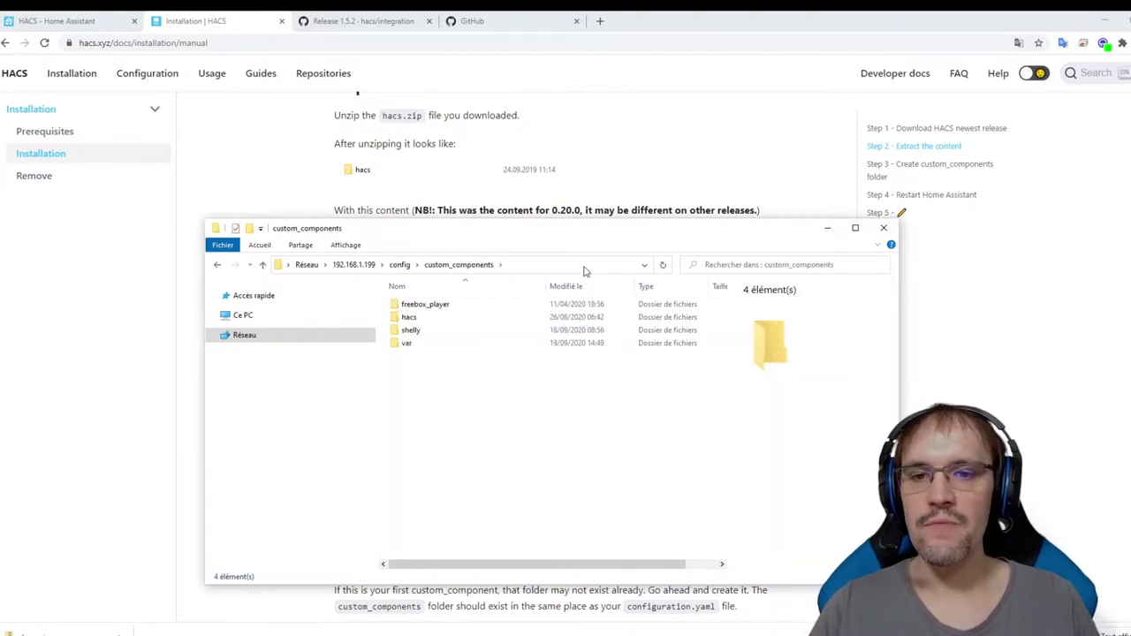
Step: Inspect the contents of the hacs folder in custom_components, return to its parent folder and close the file window
double_click(434, 321)
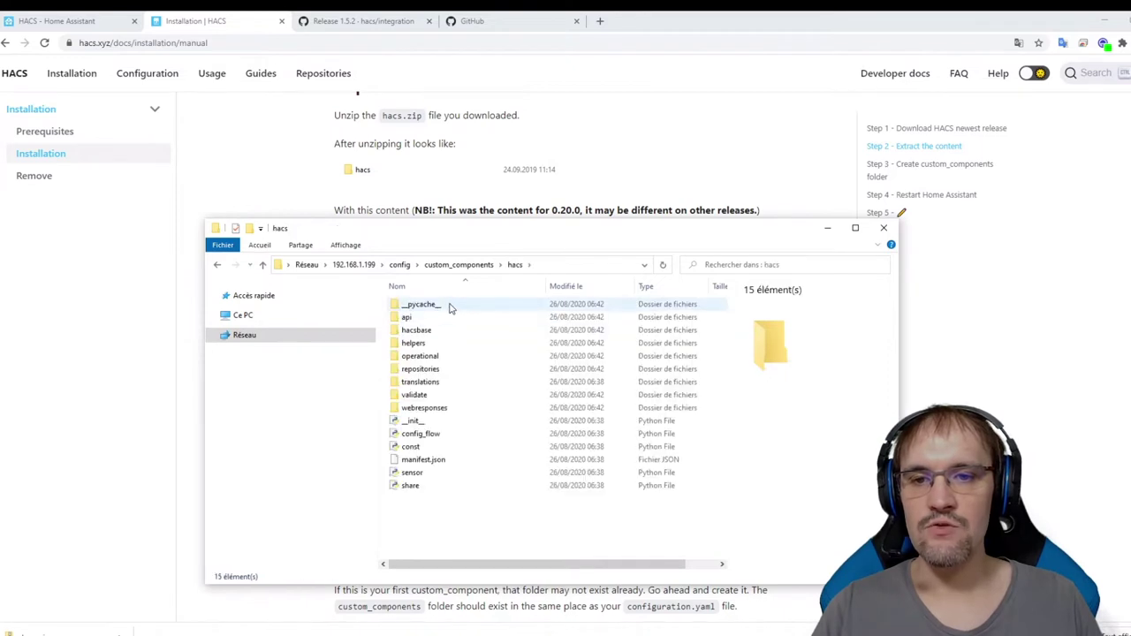
left_click(468, 266)
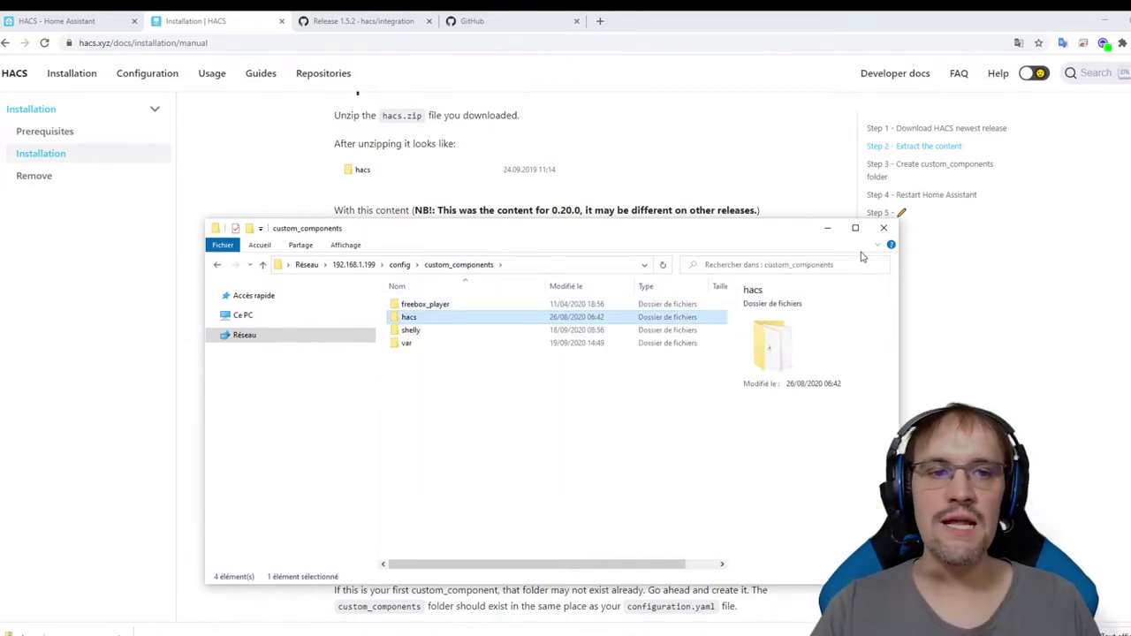
left_click(883, 229)
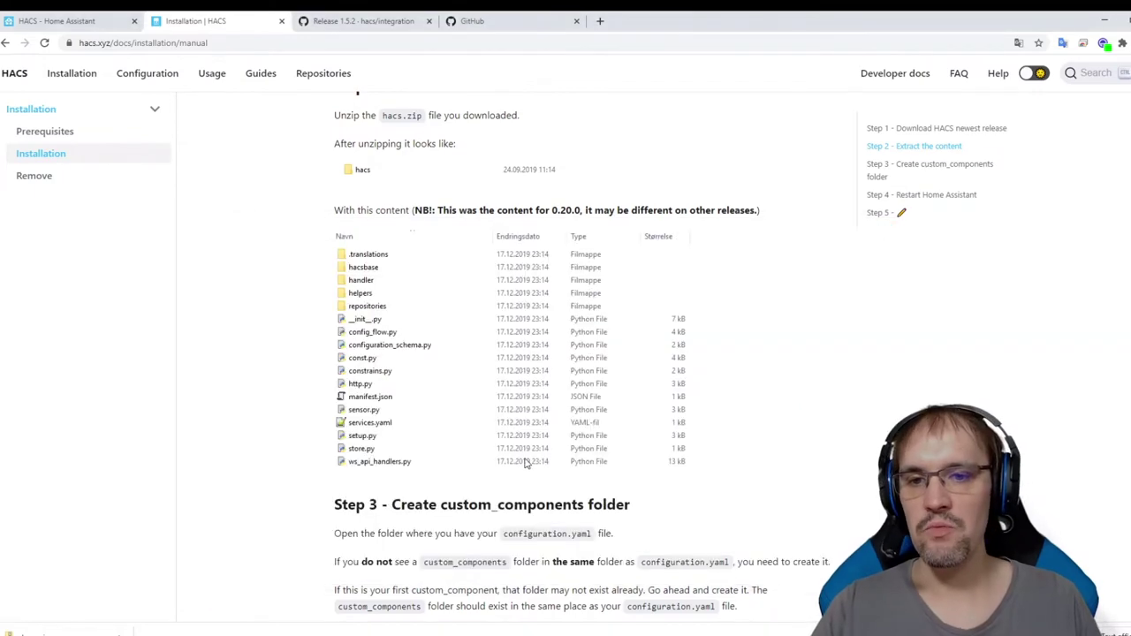
Step: Read the remaining installation steps, follow the configuration link and review the Github Personal Access Token instructions
scroll(525, 462, "down", 1)
scroll(525, 462, "down", 10)
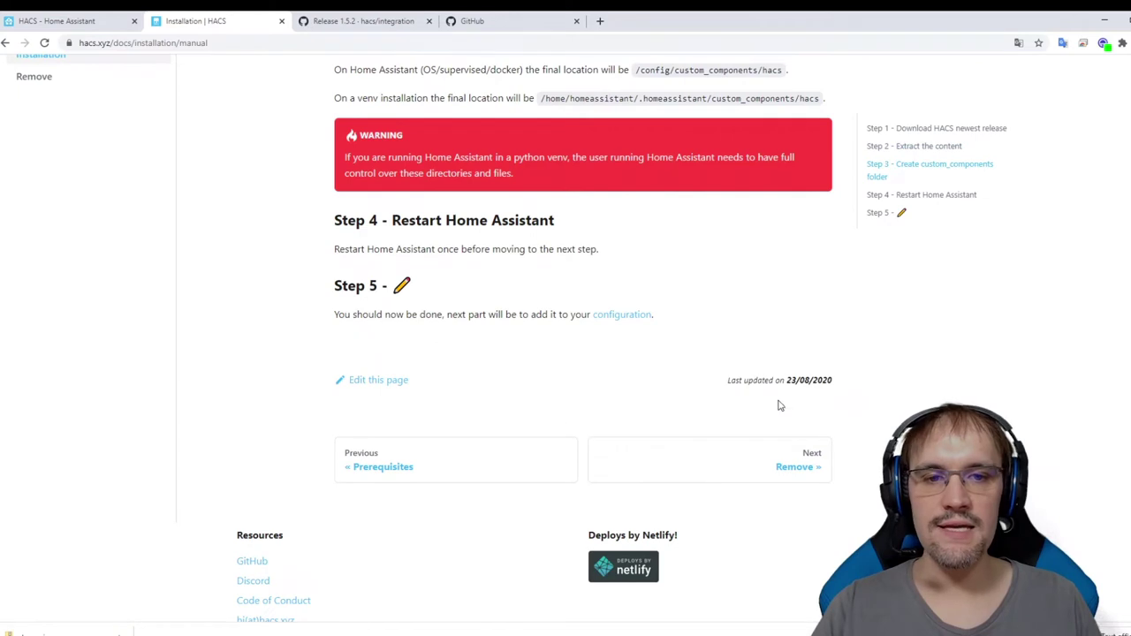
left_click(606, 319)
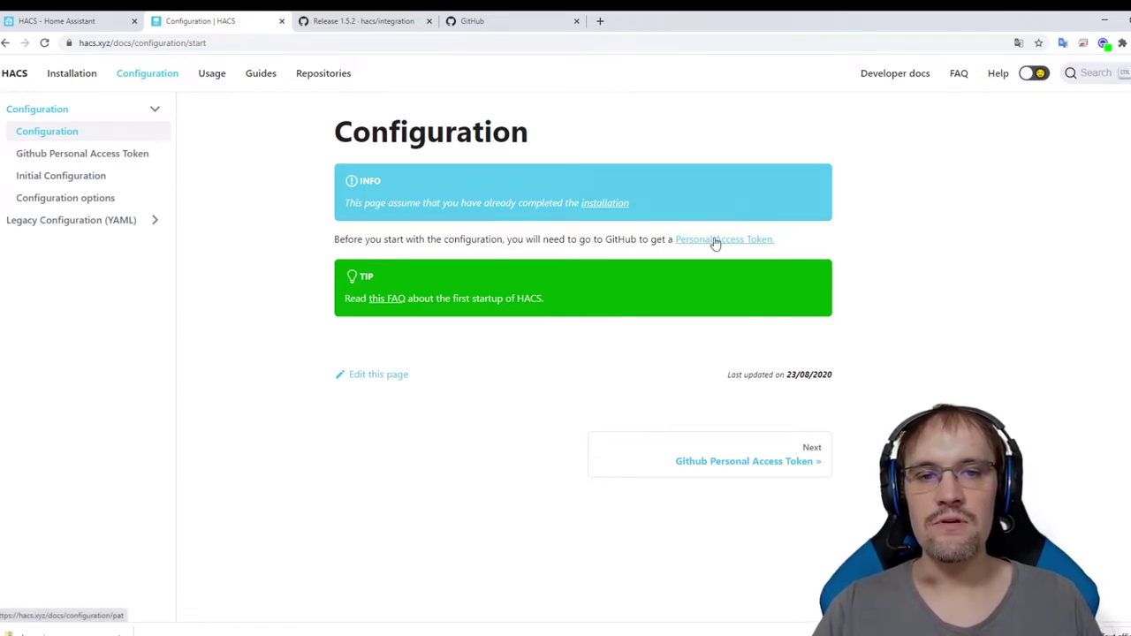
left_click(135, 156)
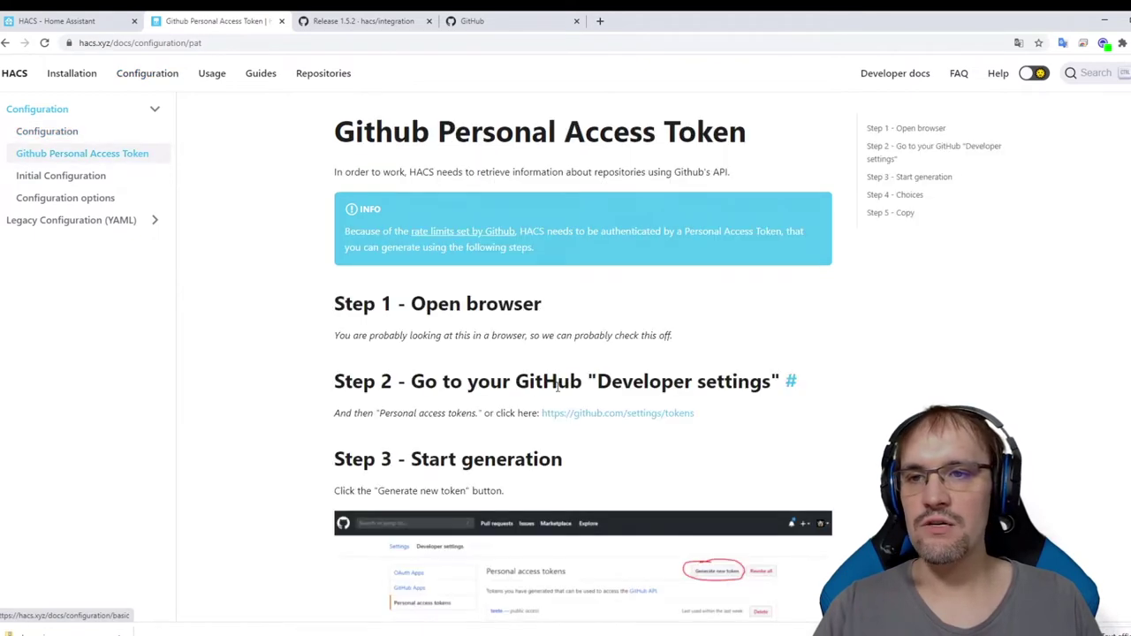
scroll(702, 413, "down", 2)
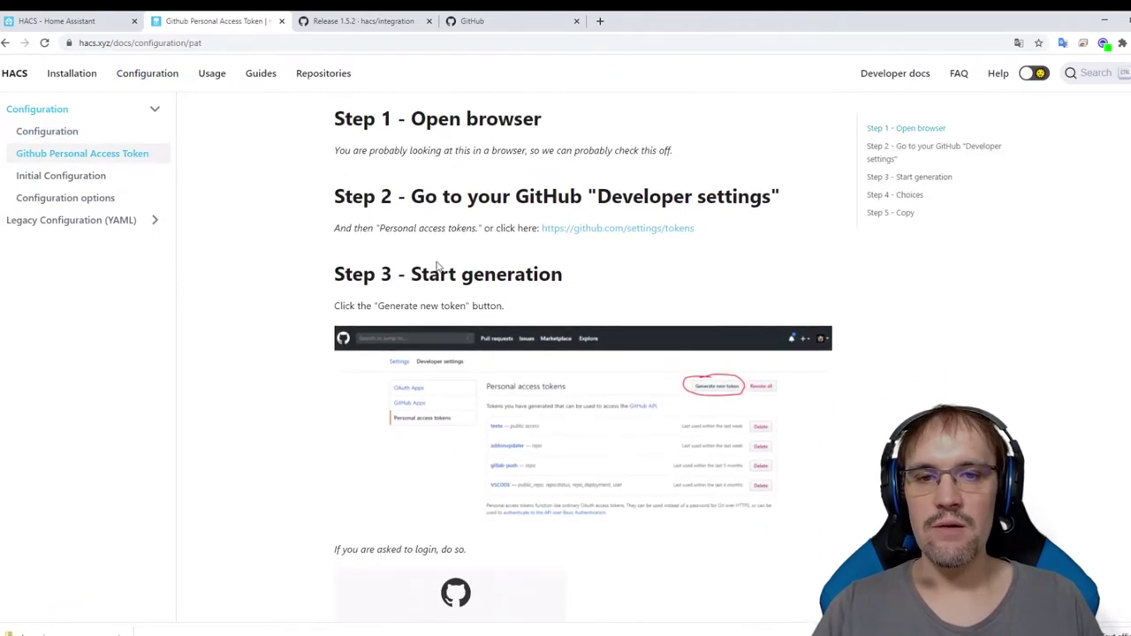
Step: Go to the personal access tokens page in the GitHub account's developer settings
left_click(490, 22)
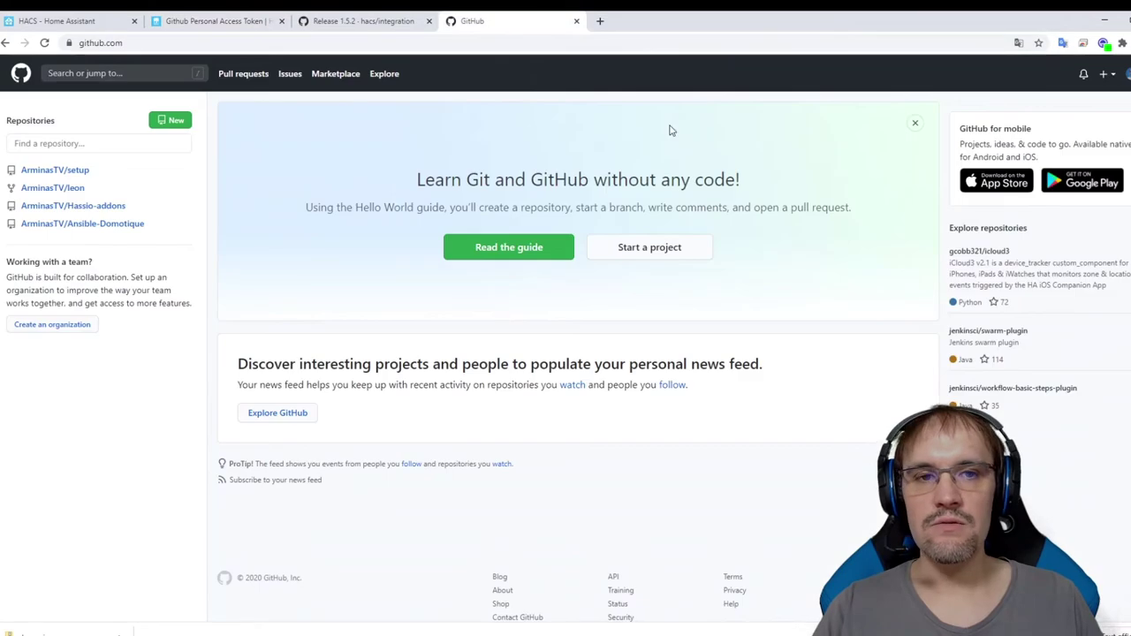
left_click(1125, 75)
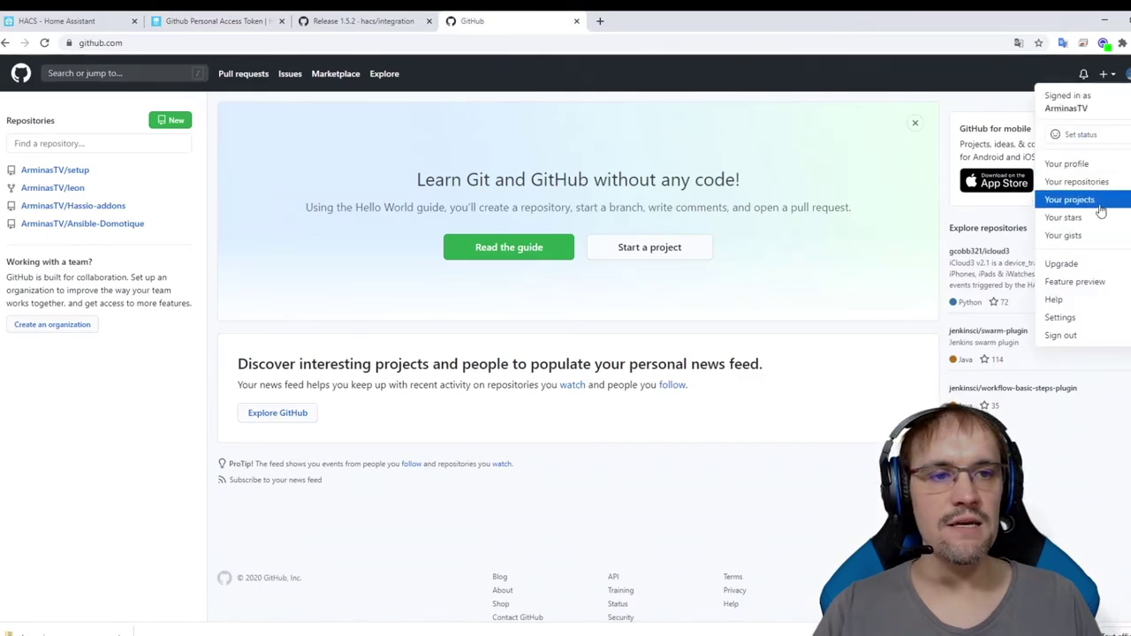
left_click(1059, 317)
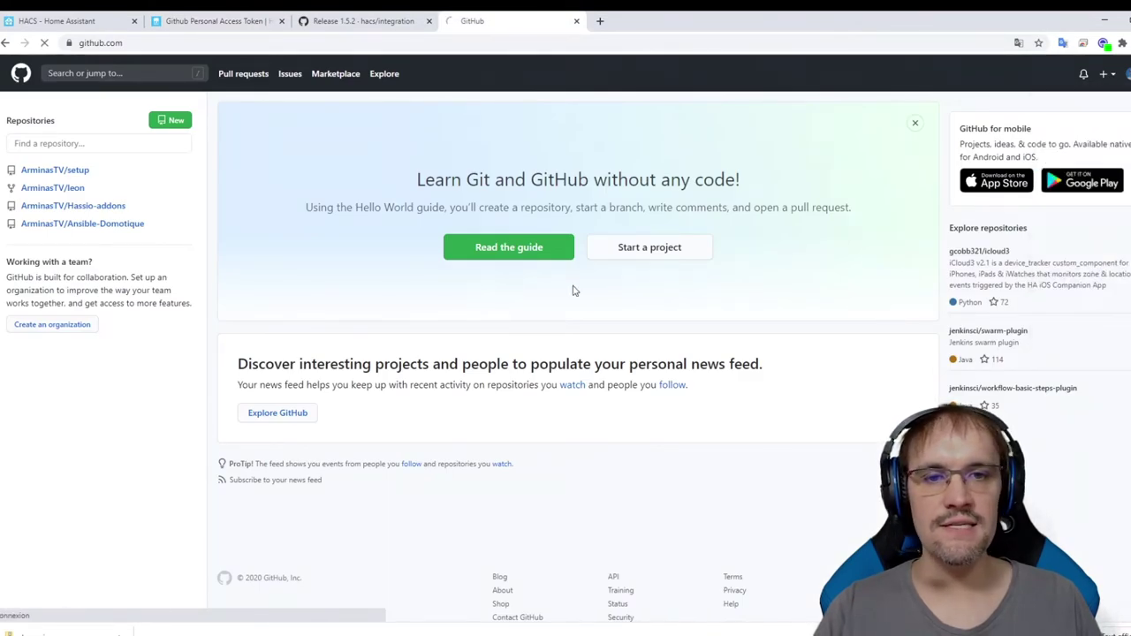
scroll(310, 442, "down", 3)
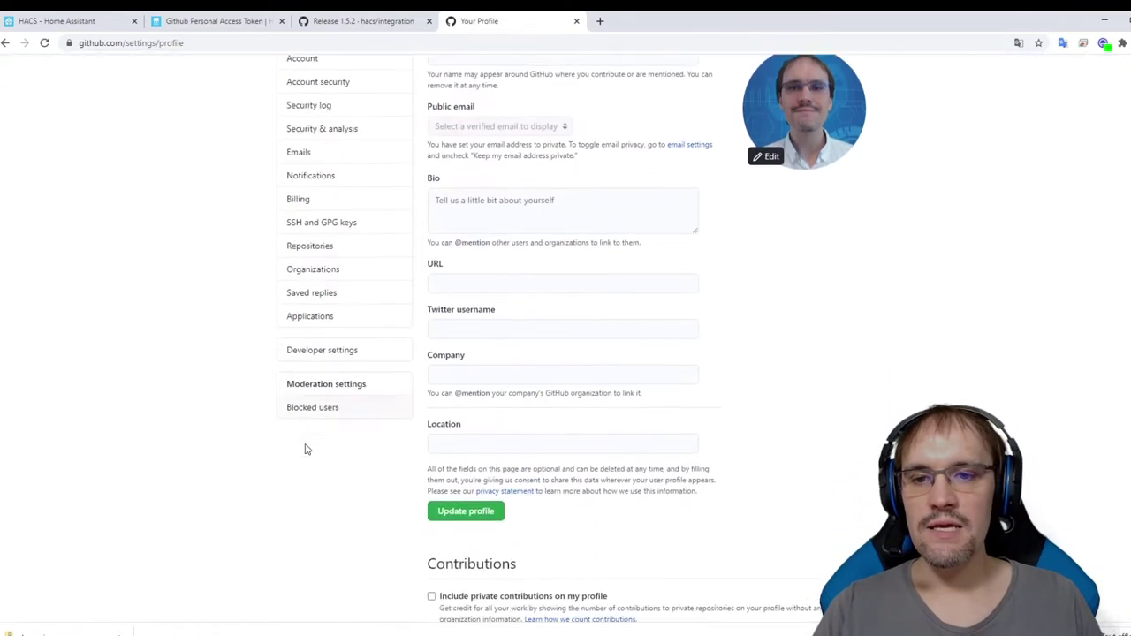
left_click(354, 339)
left_click(343, 200)
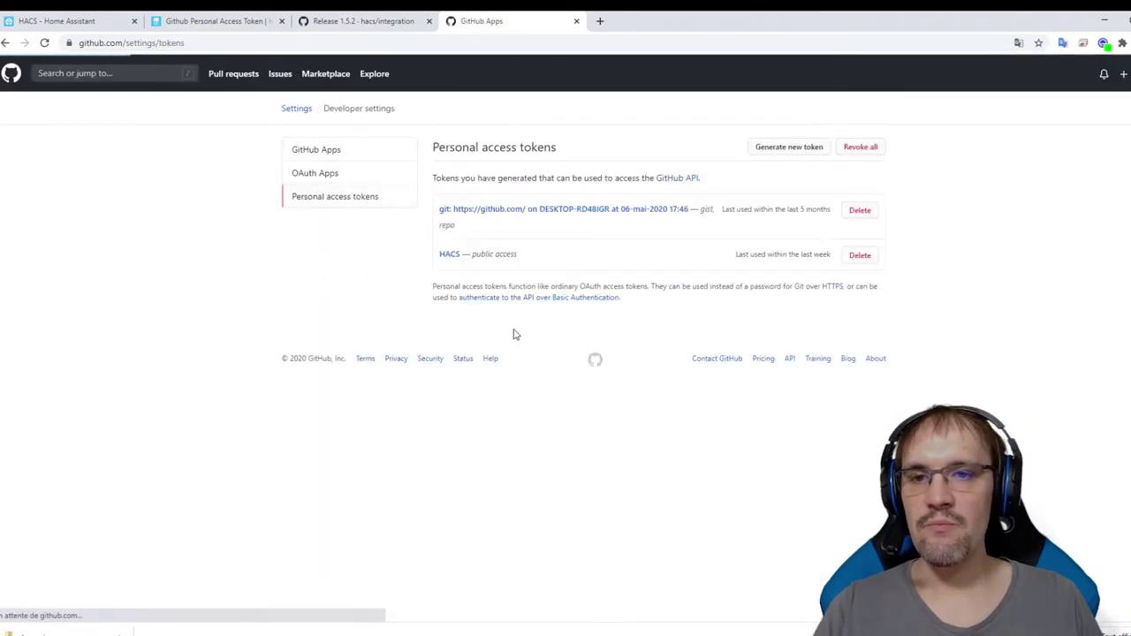
Step: Start generating a new personal access token, go back to the token list and highlight the HACS token entry
left_click(795, 148)
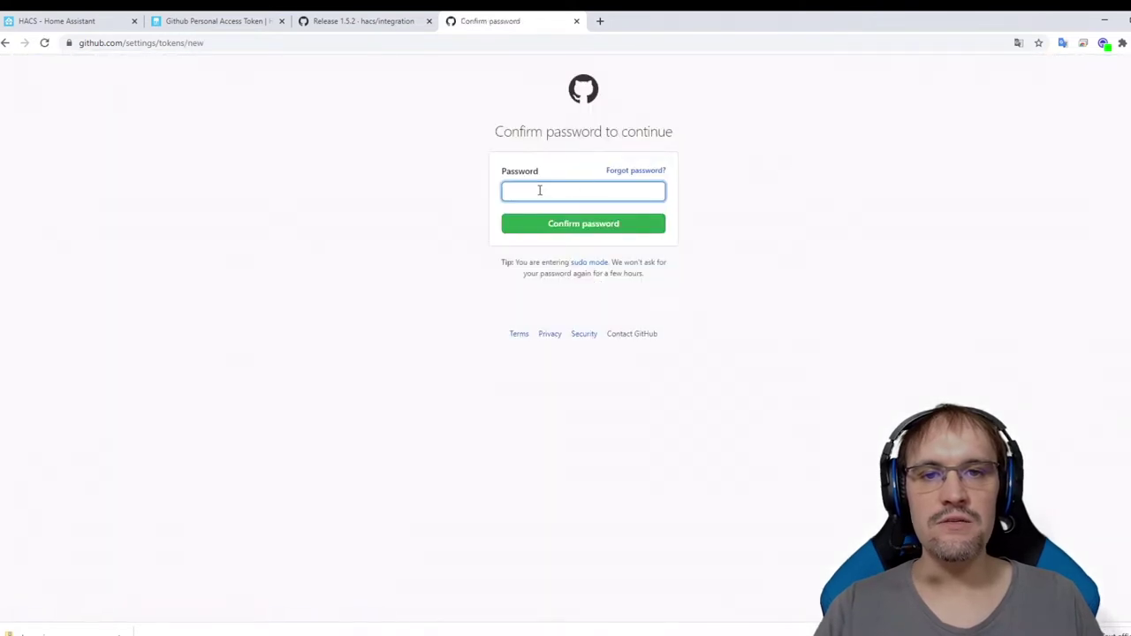
left_click(5, 42)
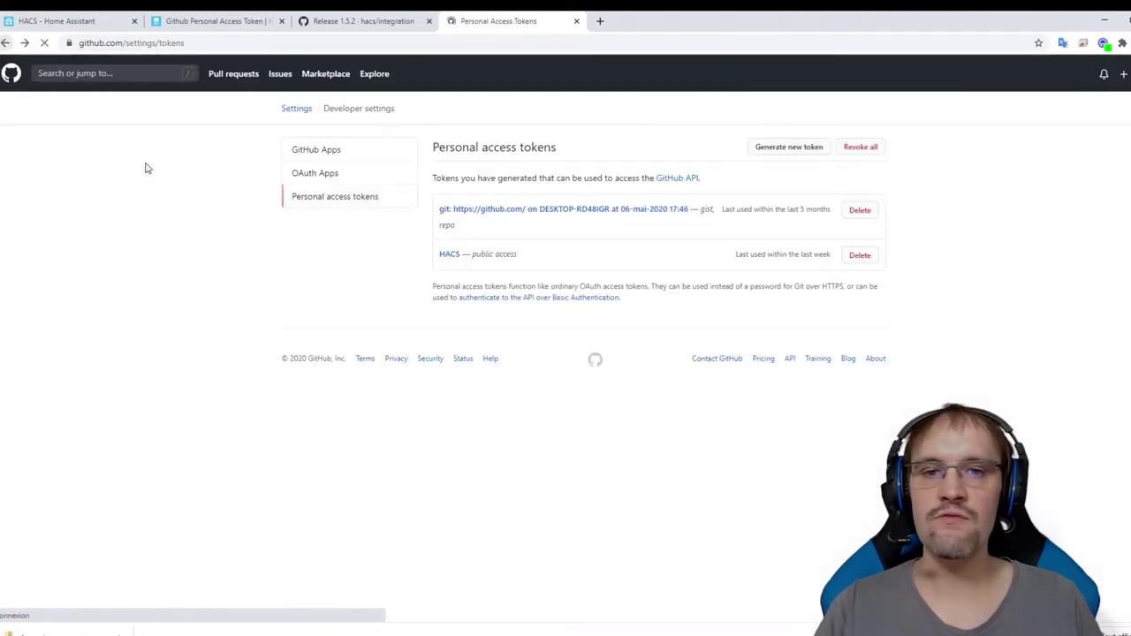
left_click_drag(525, 254, 414, 255)
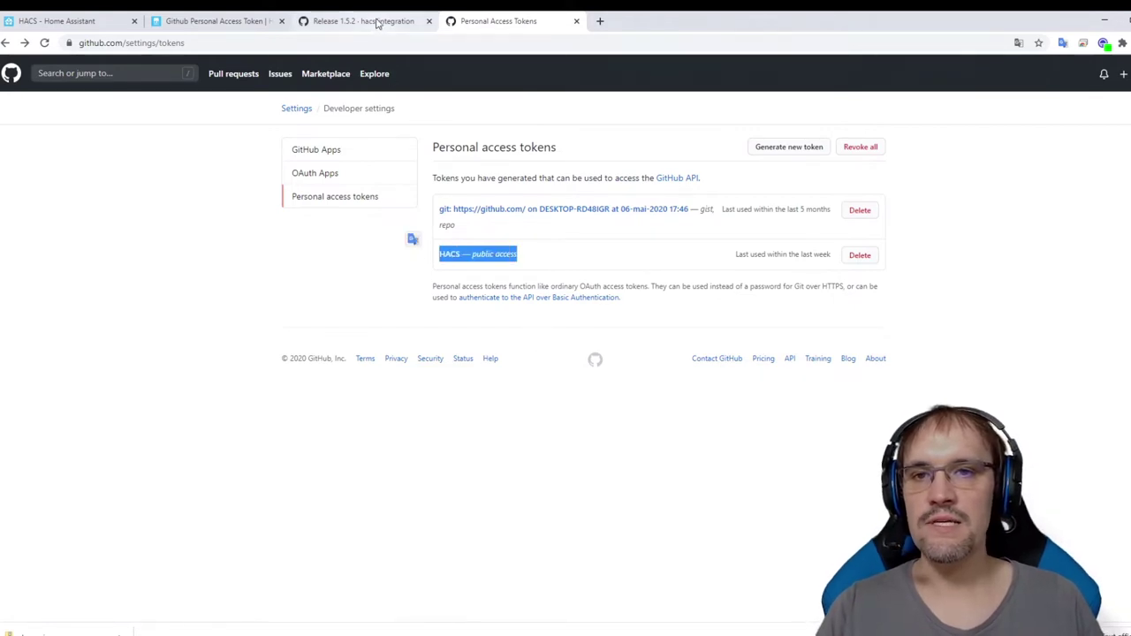
Step: Read the token guide's remaining sections on naming the token, choosing scopes and copying it
left_click(210, 23)
scroll(727, 363, "down", 7)
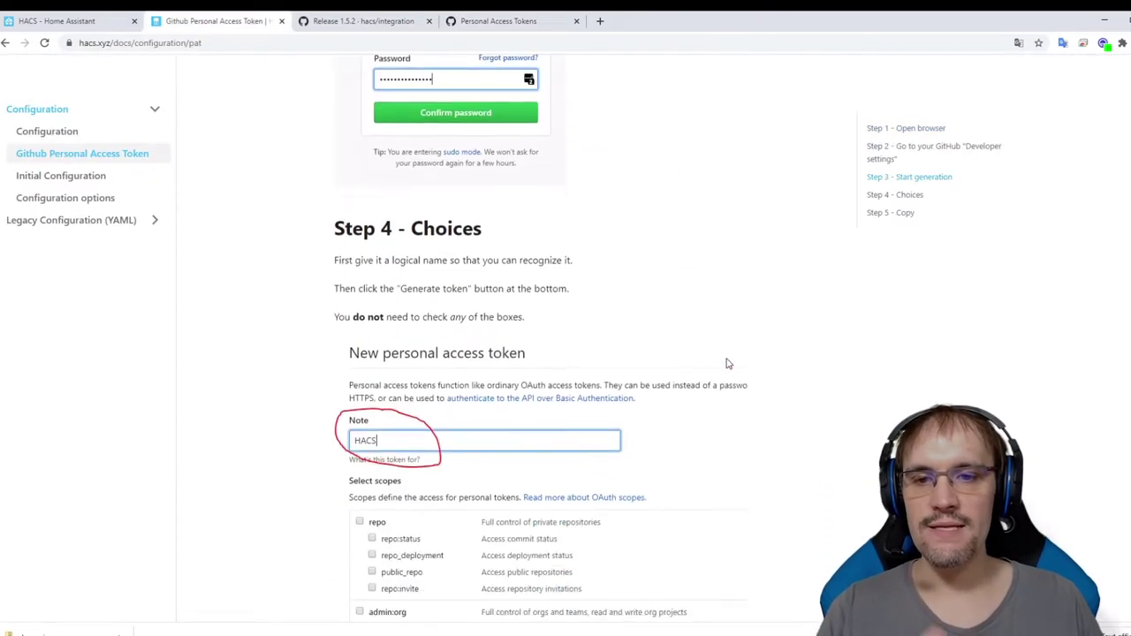
scroll(727, 363, "down", 6)
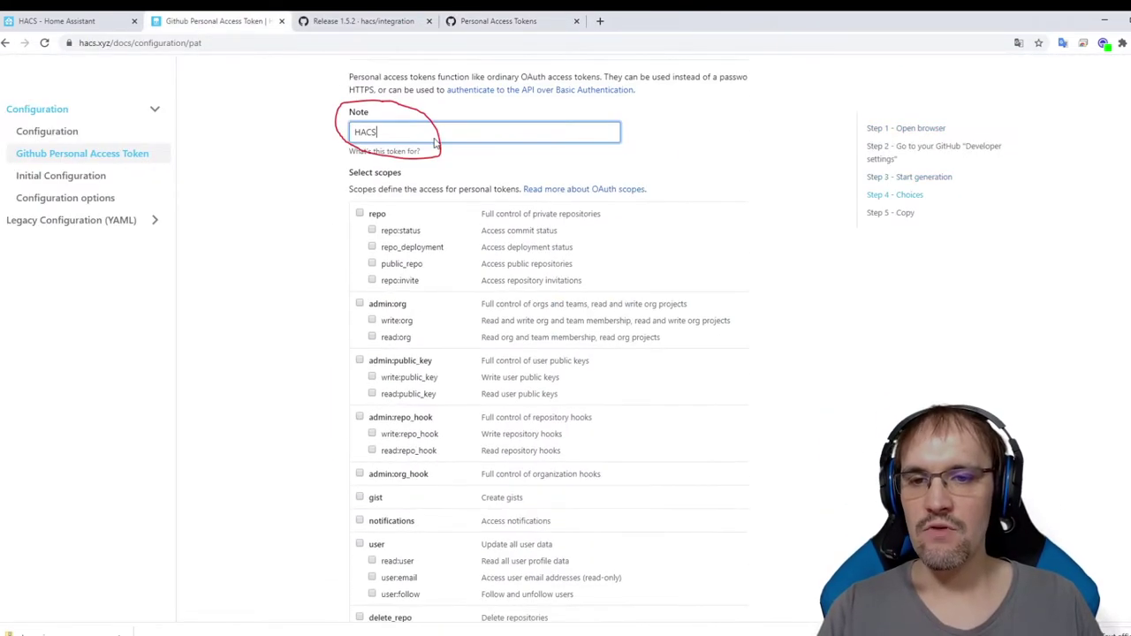
scroll(302, 311, "down", 7)
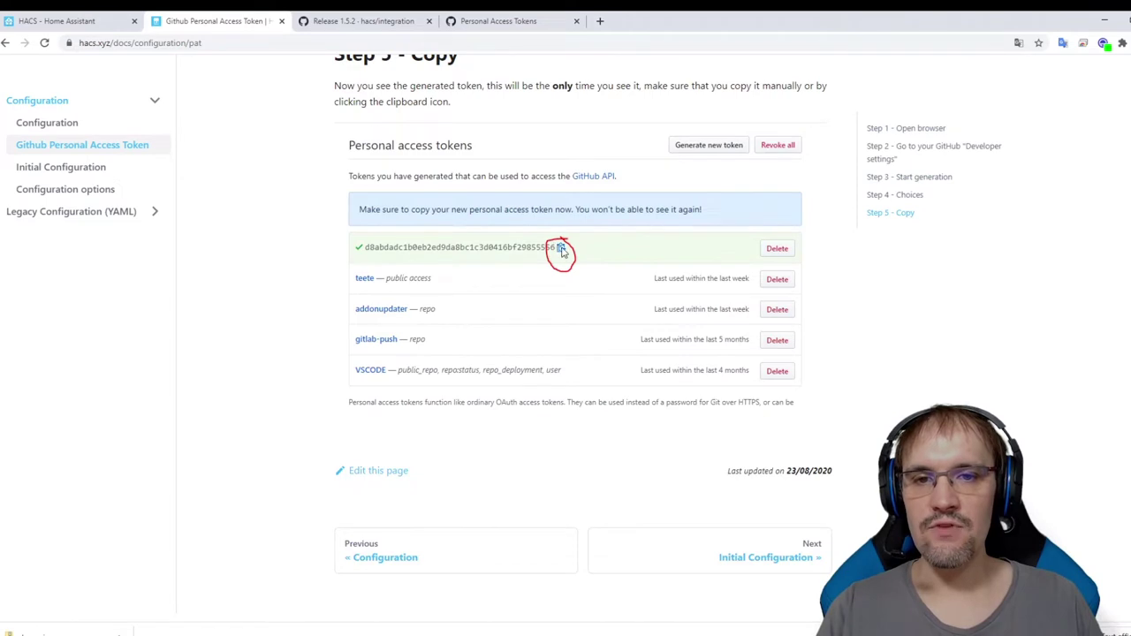
scroll(426, 385, "down", 2)
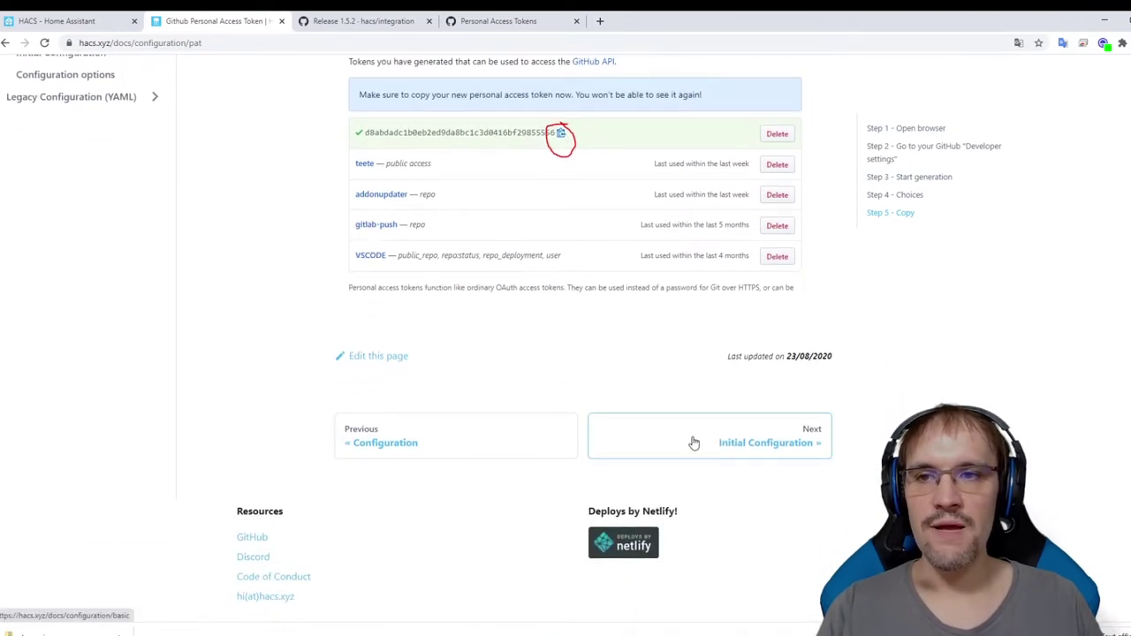
Step: Open the HACS Initial Configuration guide and review its opening instructions for adding the integration
left_click(693, 442)
scroll(693, 443, "down", 4)
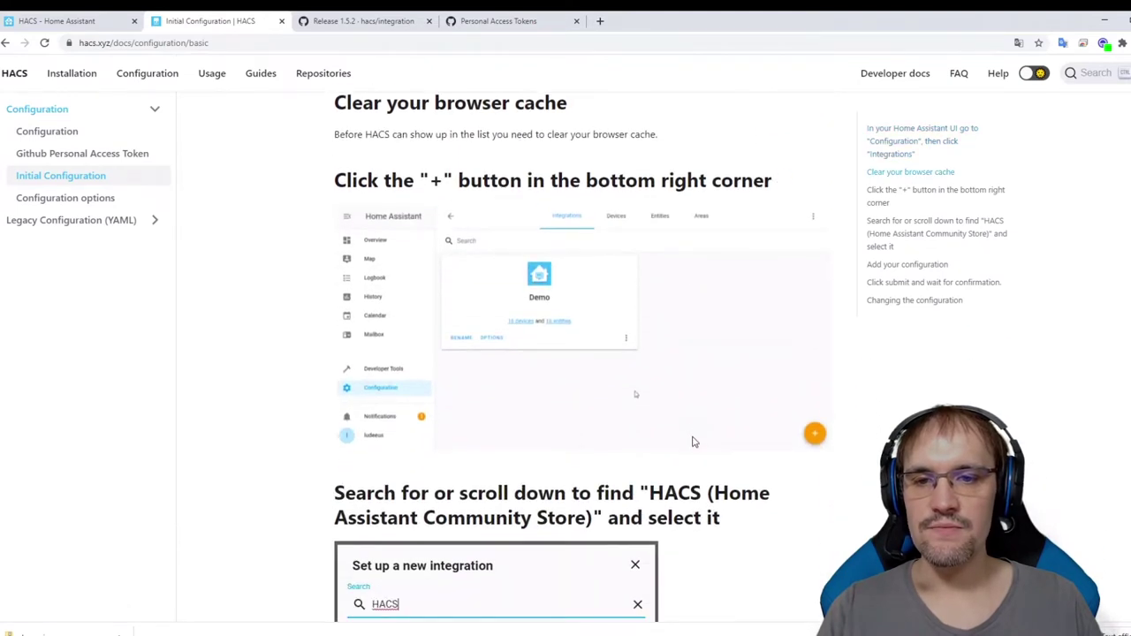
scroll(628, 424, "up", 3)
scroll(628, 422, "up", 2)
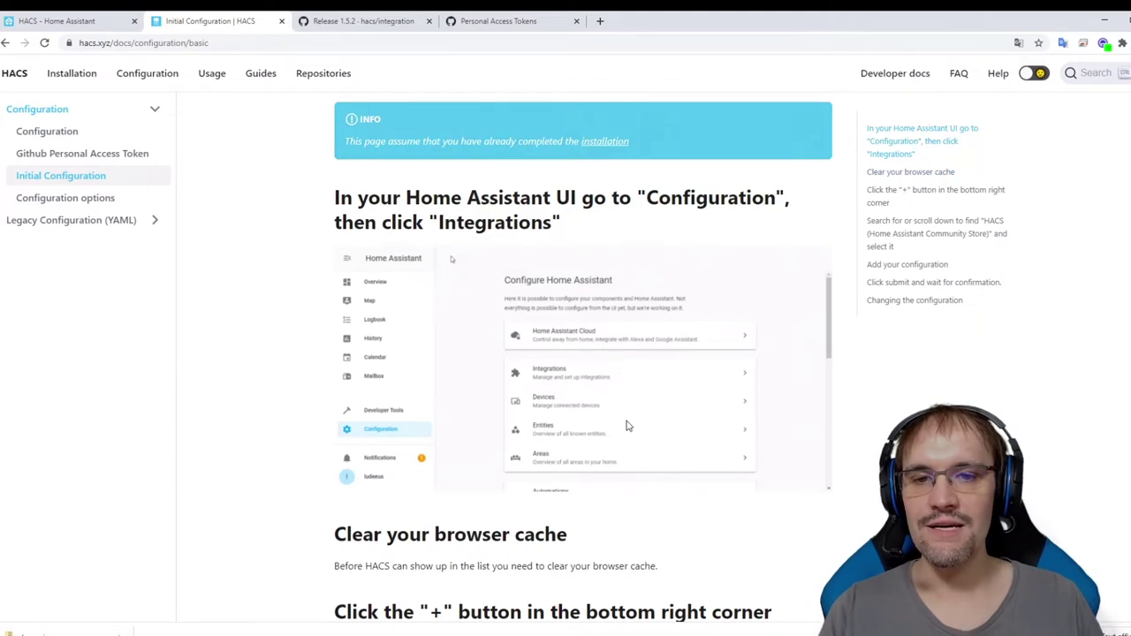
Step: Switch to Home Assistant and open the integrations page of its configuration to start adding an integration
left_click(96, 16)
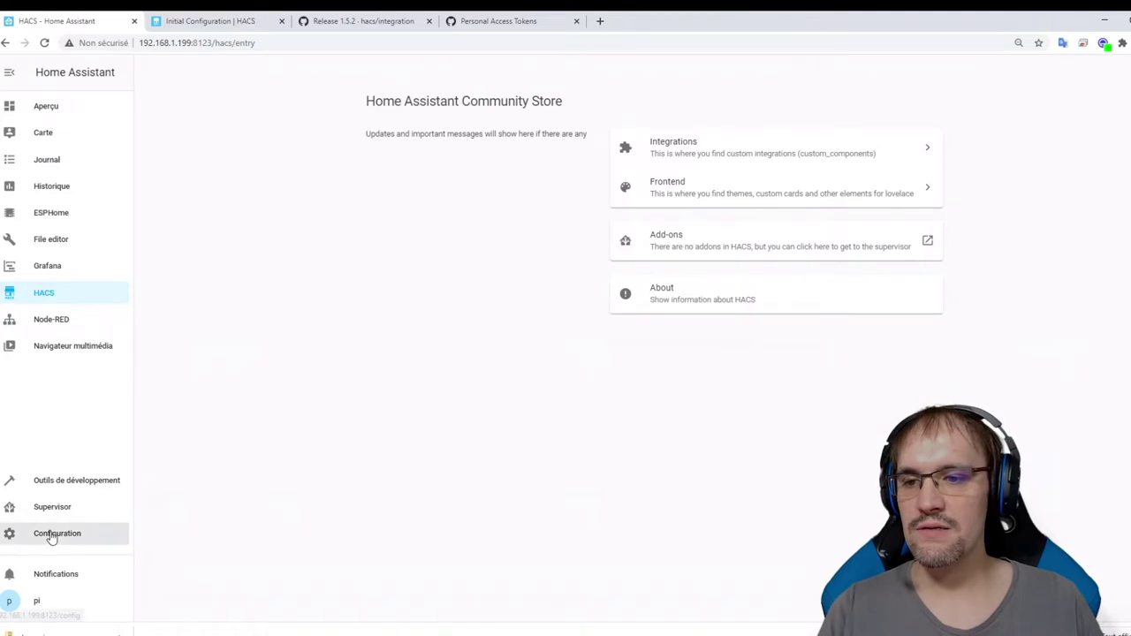
left_click(49, 534)
scroll(434, 511, "down", 2)
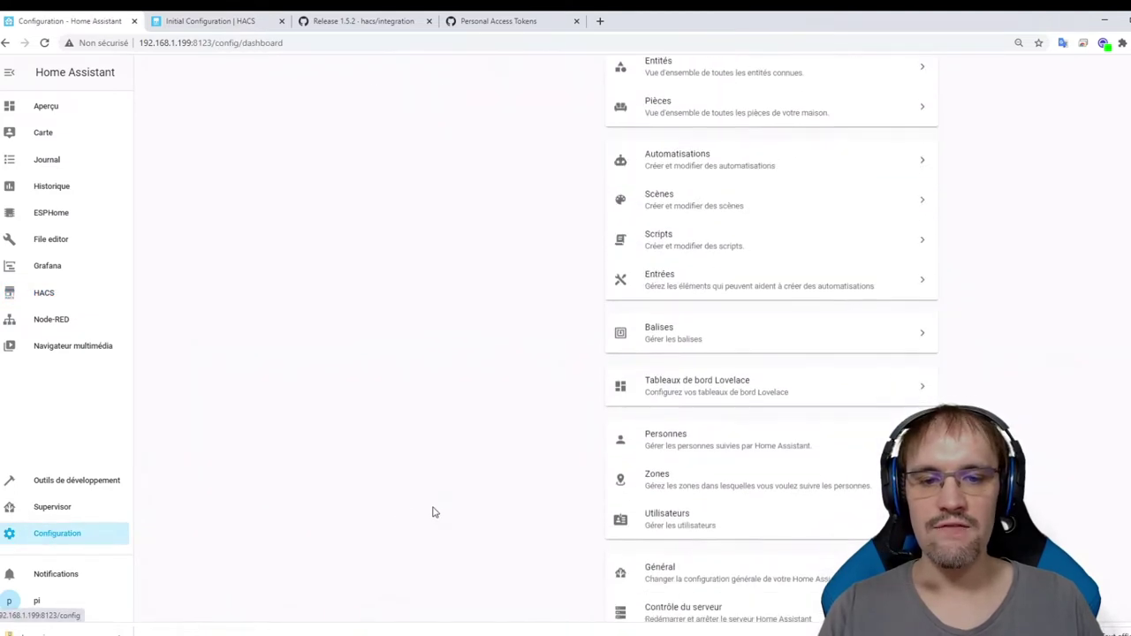
scroll(437, 507, "up", 2)
left_click(651, 170)
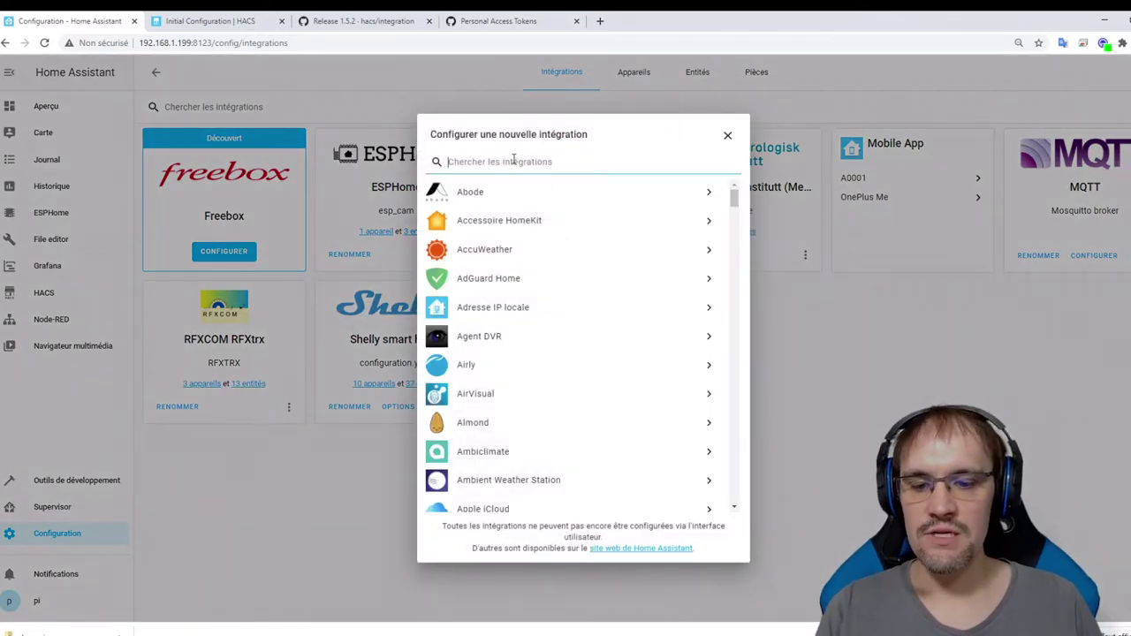
Step: Try to set up HACS as a new integration by searching for "h", and close the setup dialog
left_click(513, 162)
type("h")
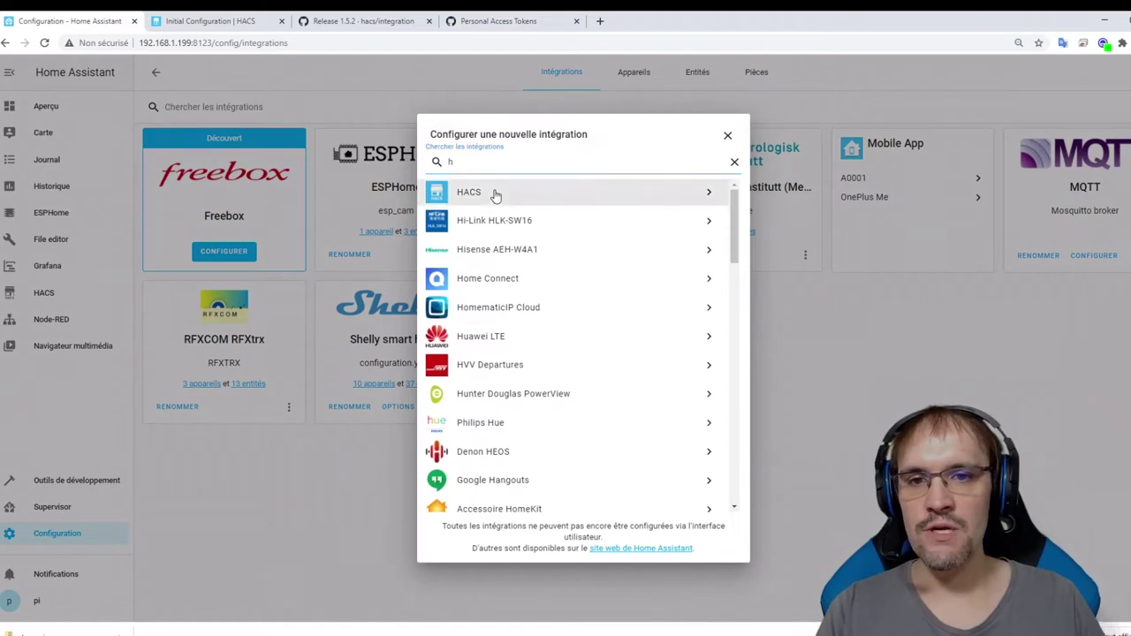
left_click(495, 192)
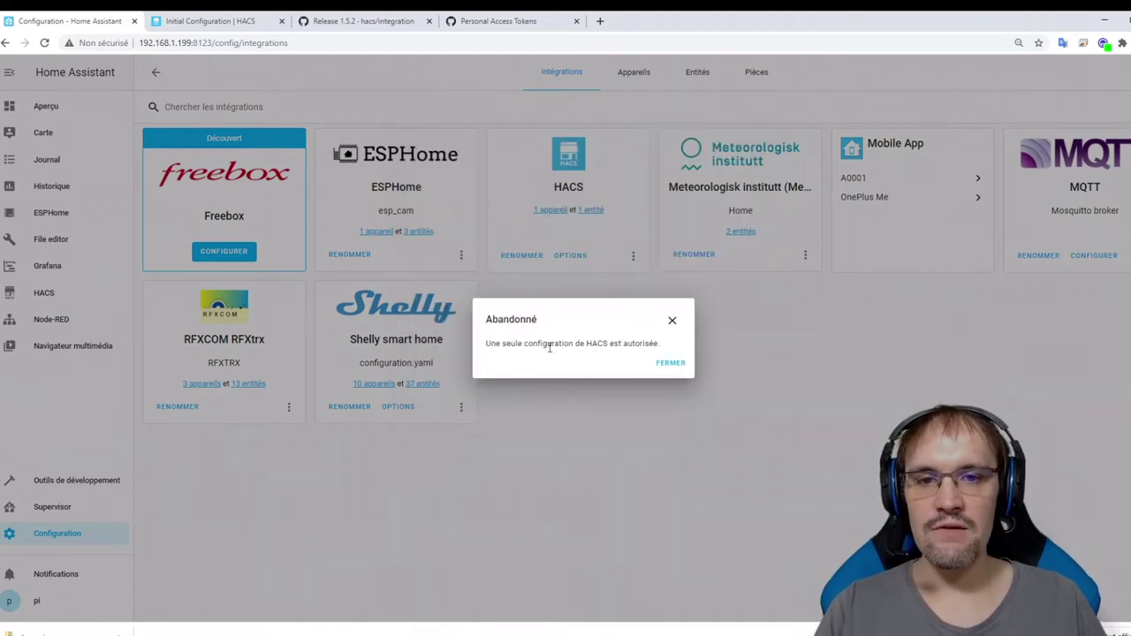
left_click(670, 363)
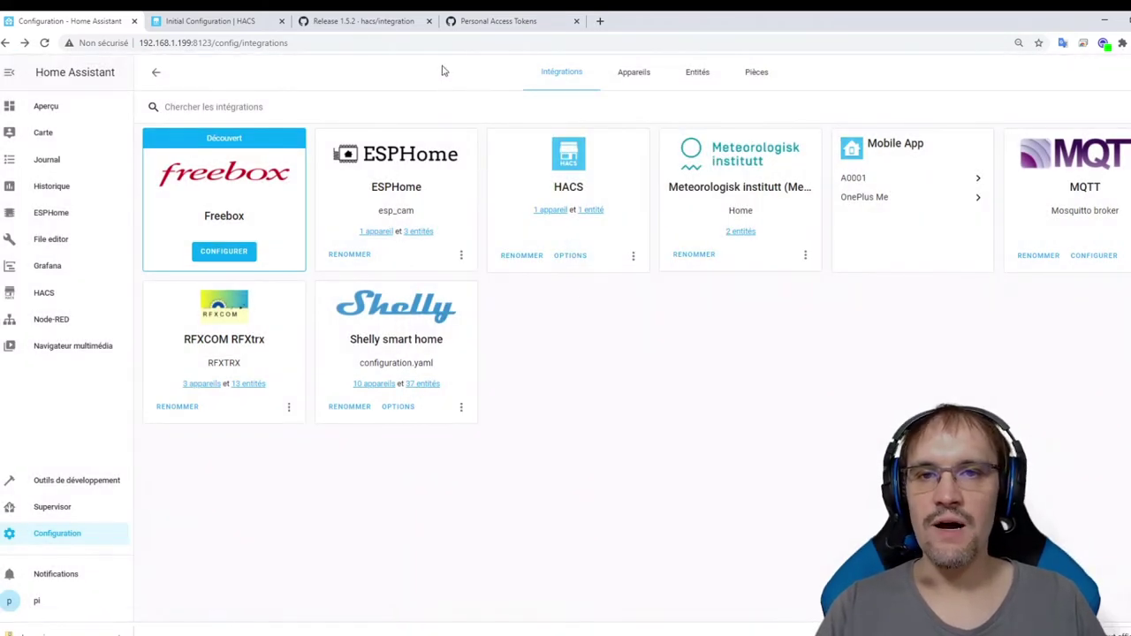
Step: Return to the Initial Configuration guide and read through selecting HACS, entering the token, submitting and changing the configuration
left_click(240, 20)
scroll(451, 407, "down", 2)
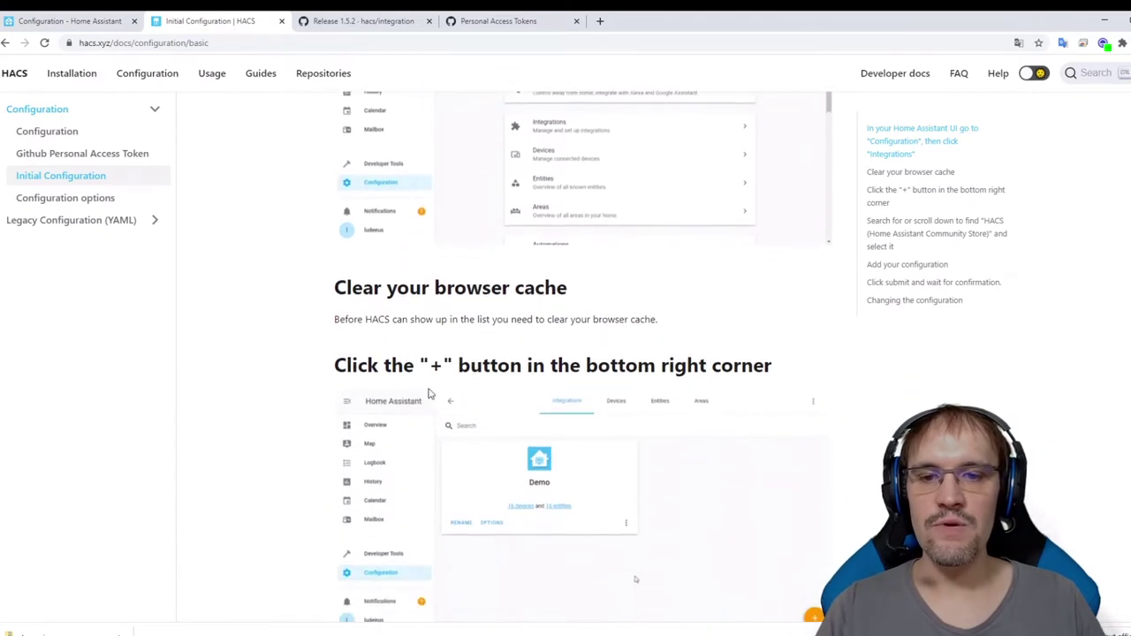
scroll(563, 374, "down", 5)
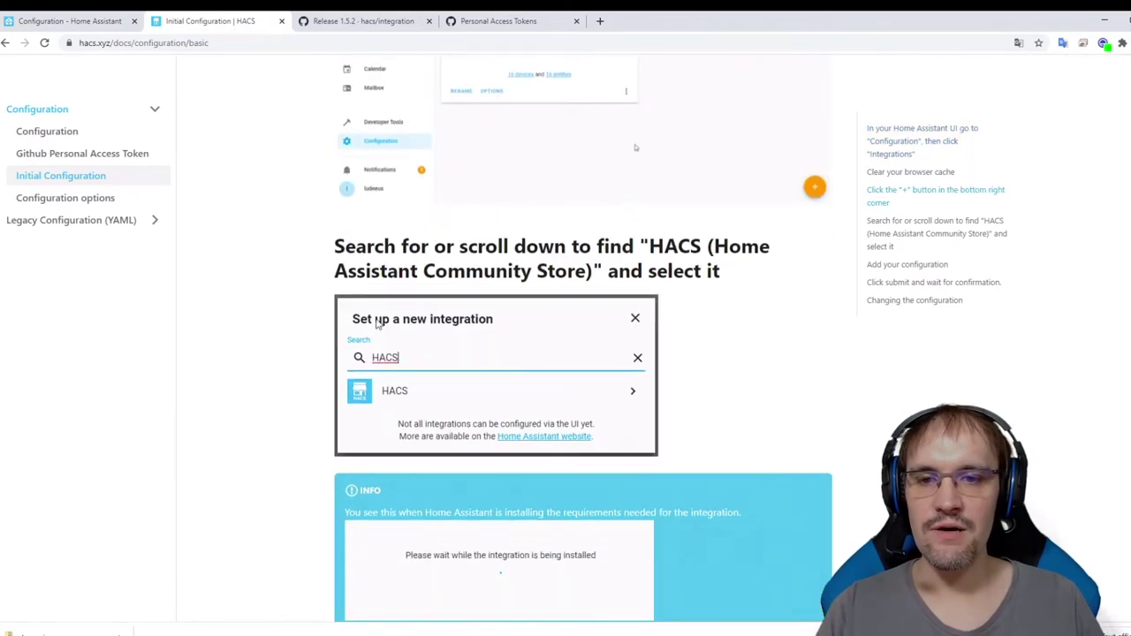
scroll(397, 396, "down", 2)
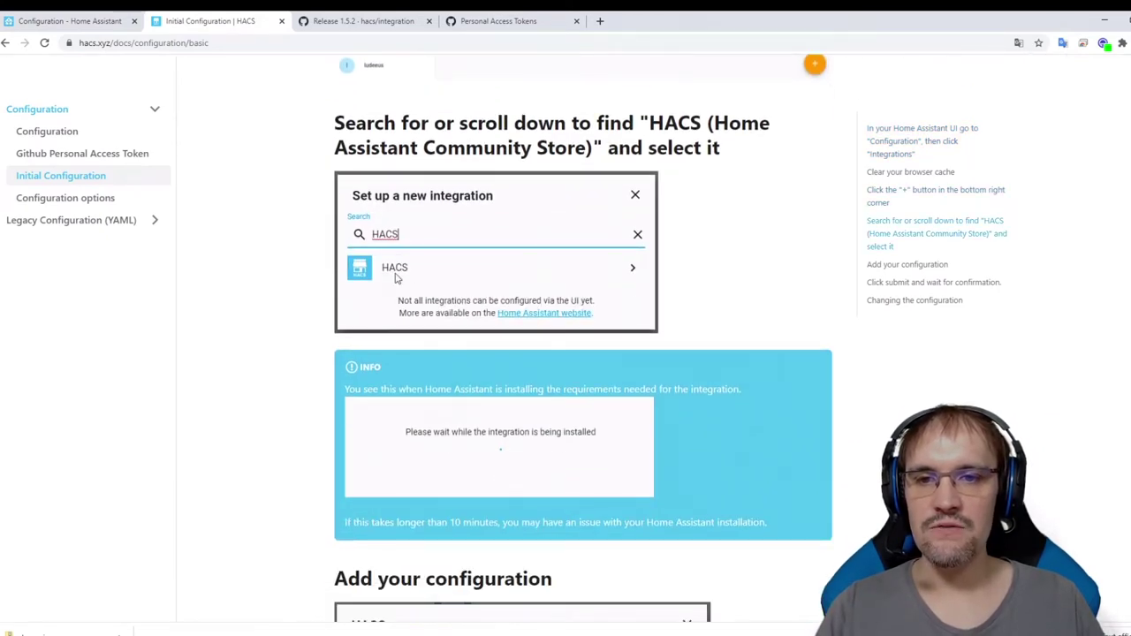
scroll(496, 333, "down", 4)
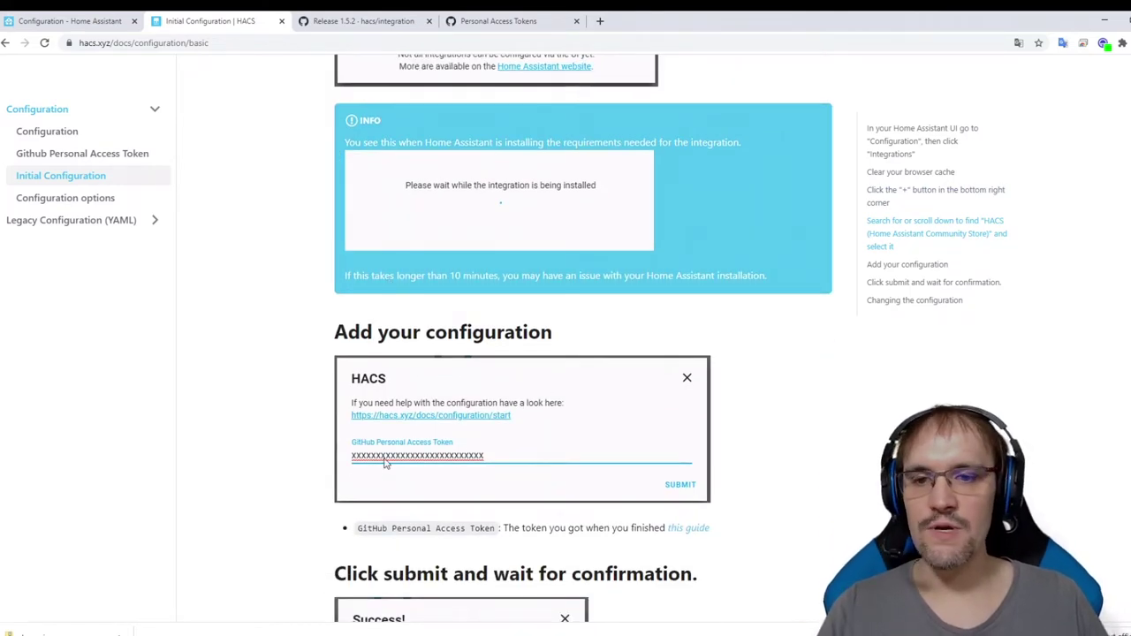
scroll(699, 374, "down", 2)
scroll(725, 335, "down", 5)
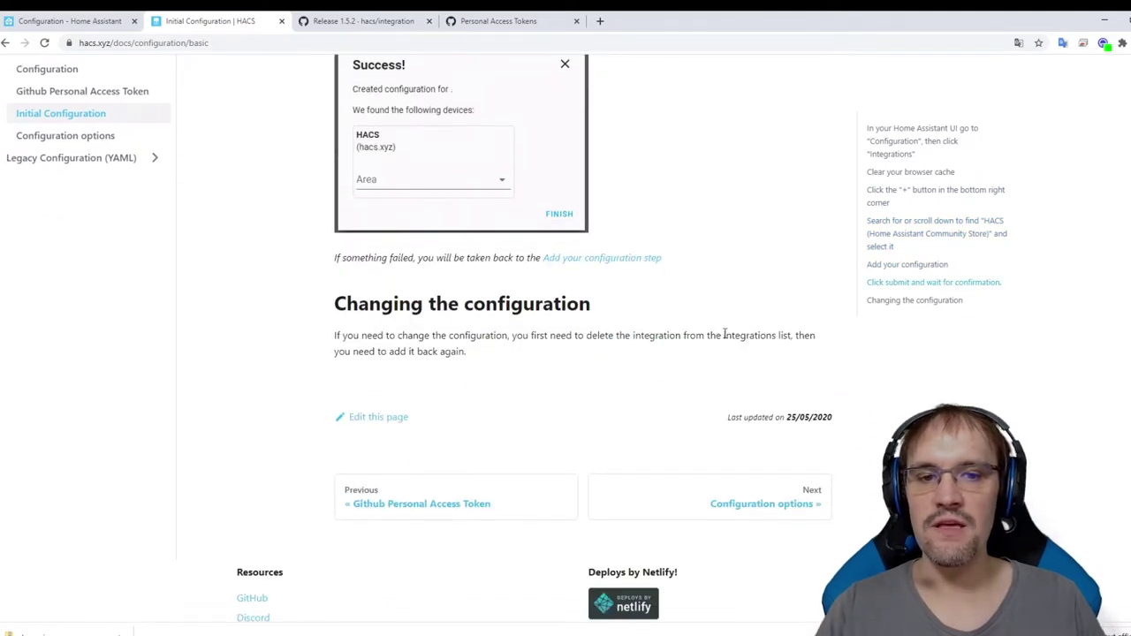
Step: Open the HACS Configuration options guide and review the available options and their descriptions
left_click(770, 503)
scroll(654, 316, "down", 3)
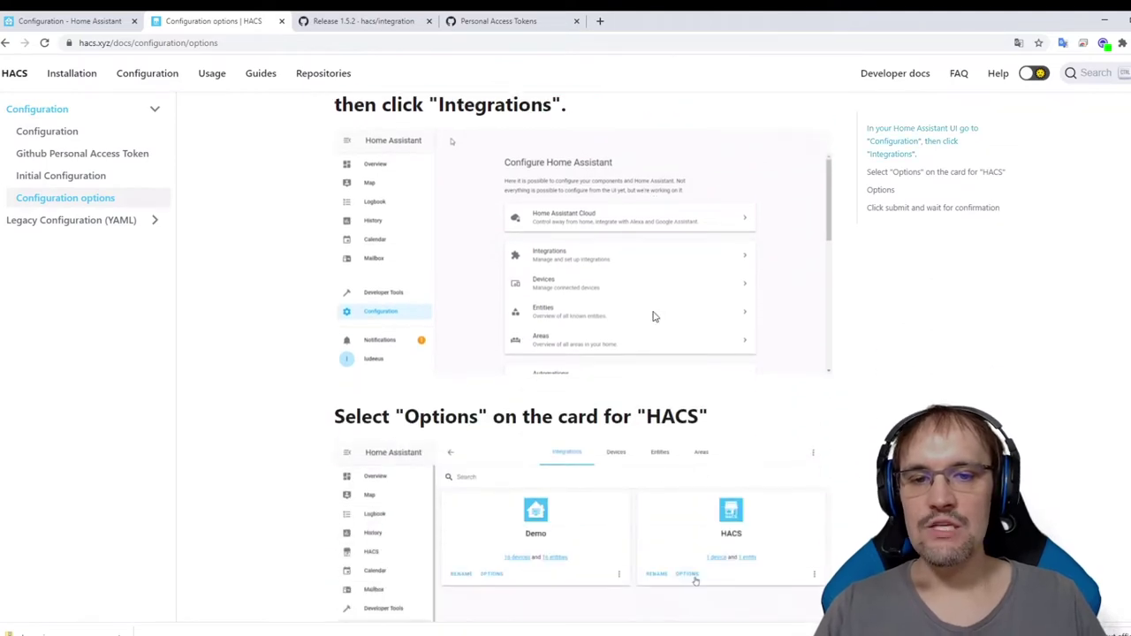
scroll(654, 317, "down", 5)
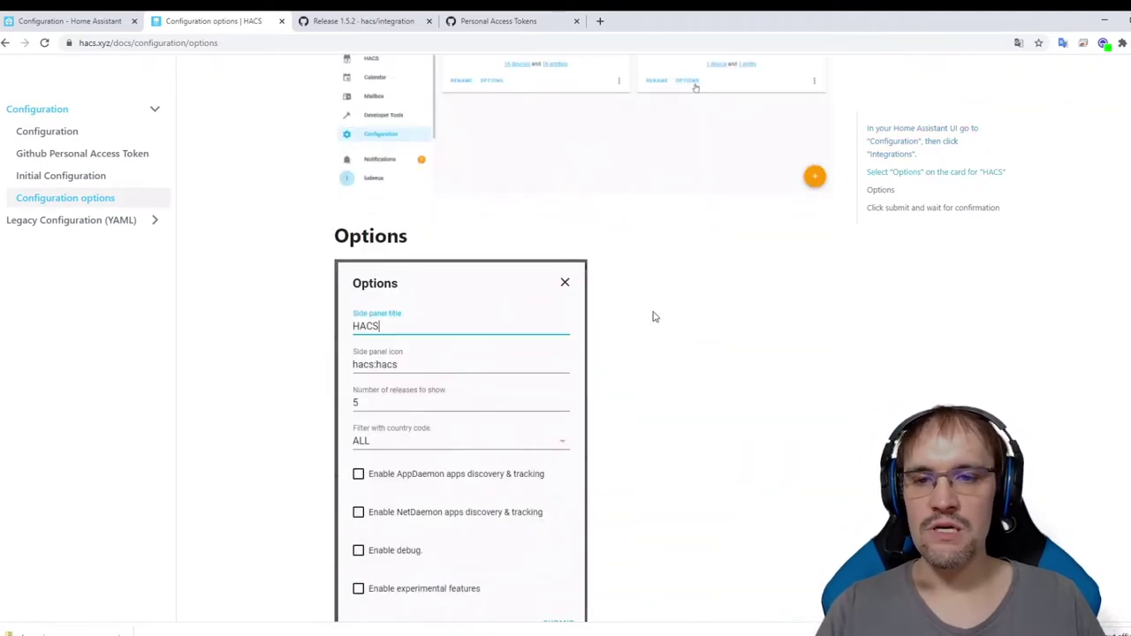
scroll(654, 316, "down", 3)
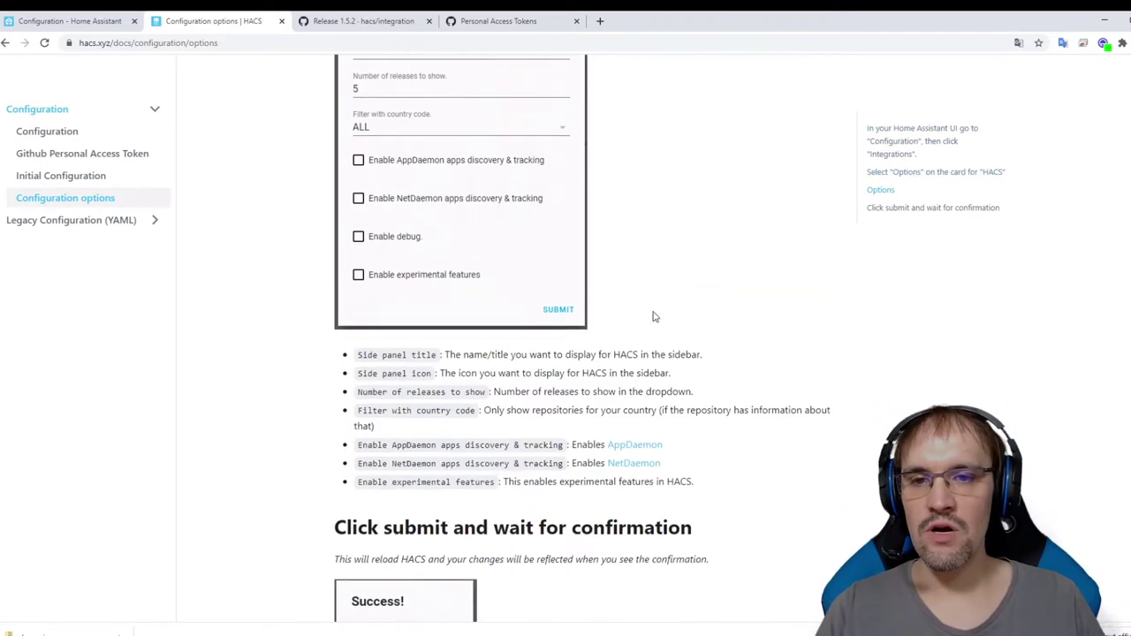
scroll(654, 317, "down", 3)
scroll(654, 313, "up", 3)
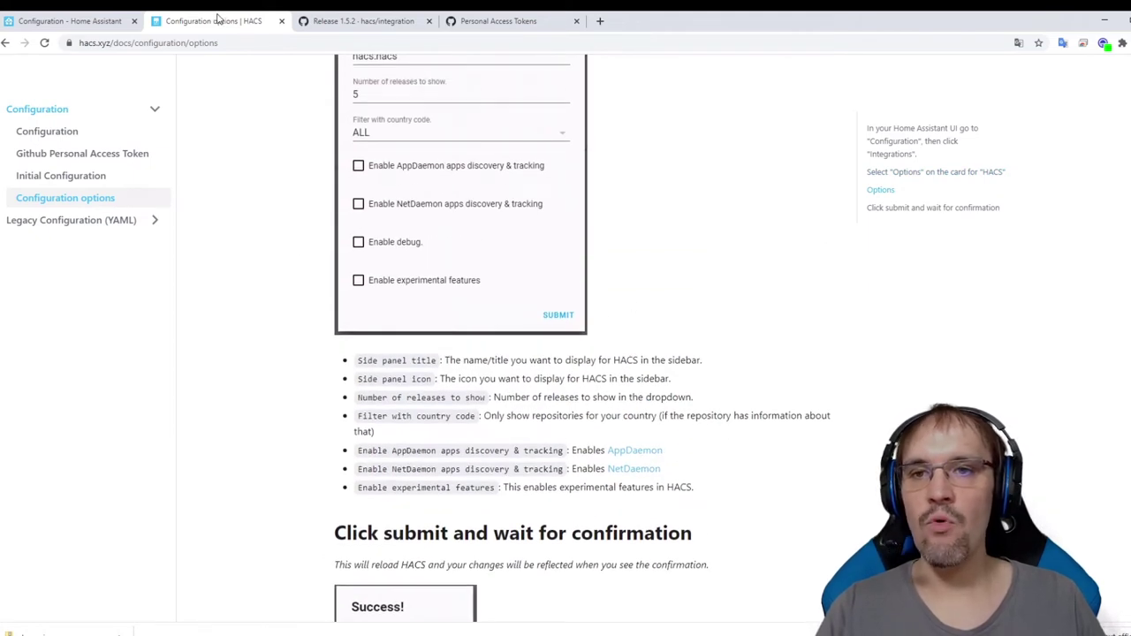
Step: Close the HACS documentation page and open the HACS store in Home Assistant
key("ctrl+w")
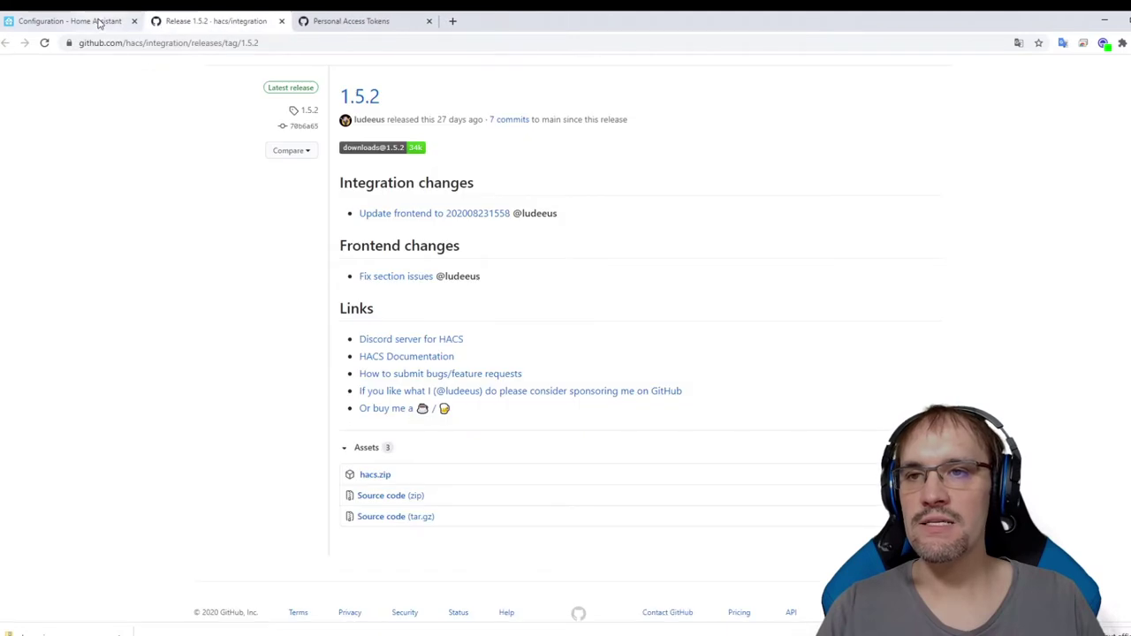
left_click(99, 23)
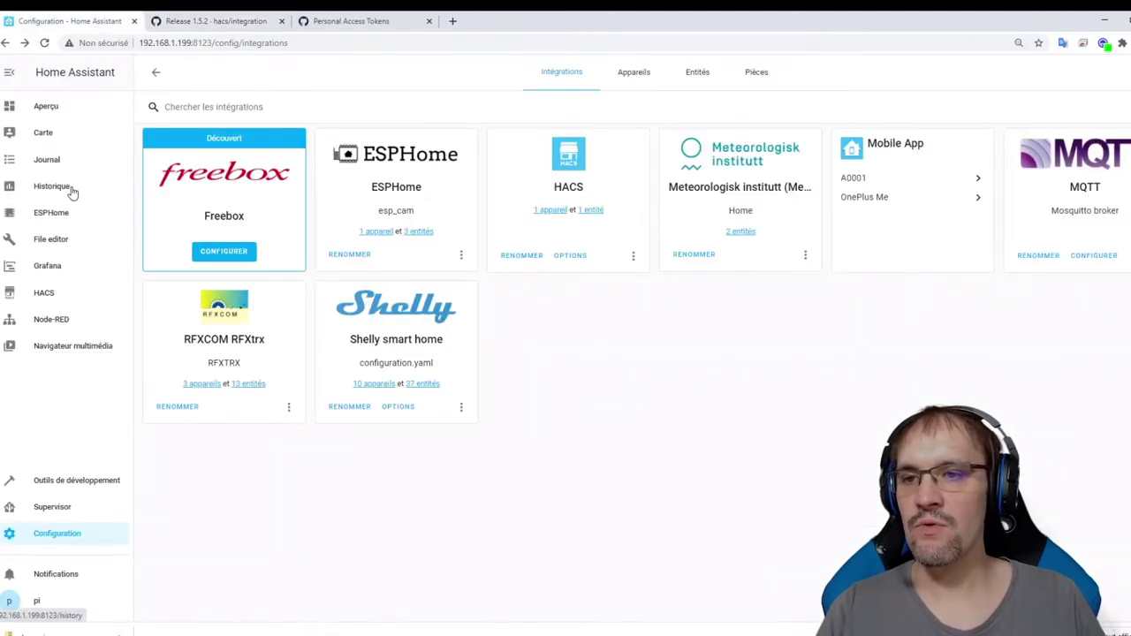
left_click(64, 292)
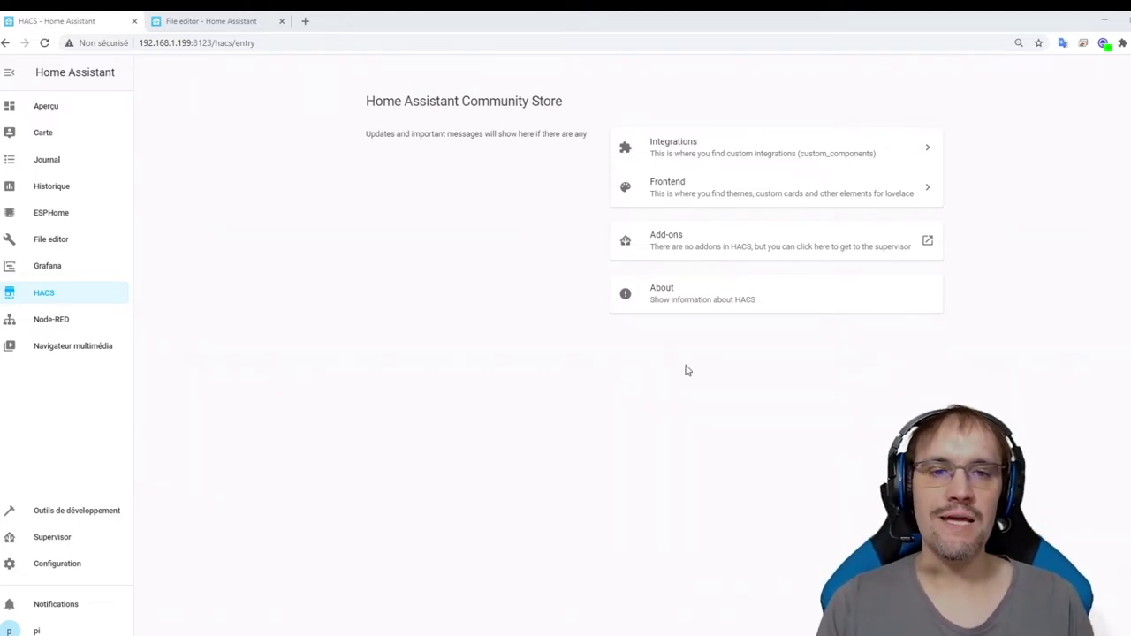
Step: Follow the Add-ons entry of HACS to the Supervisor and return to the HACS overview
left_click(658, 251)
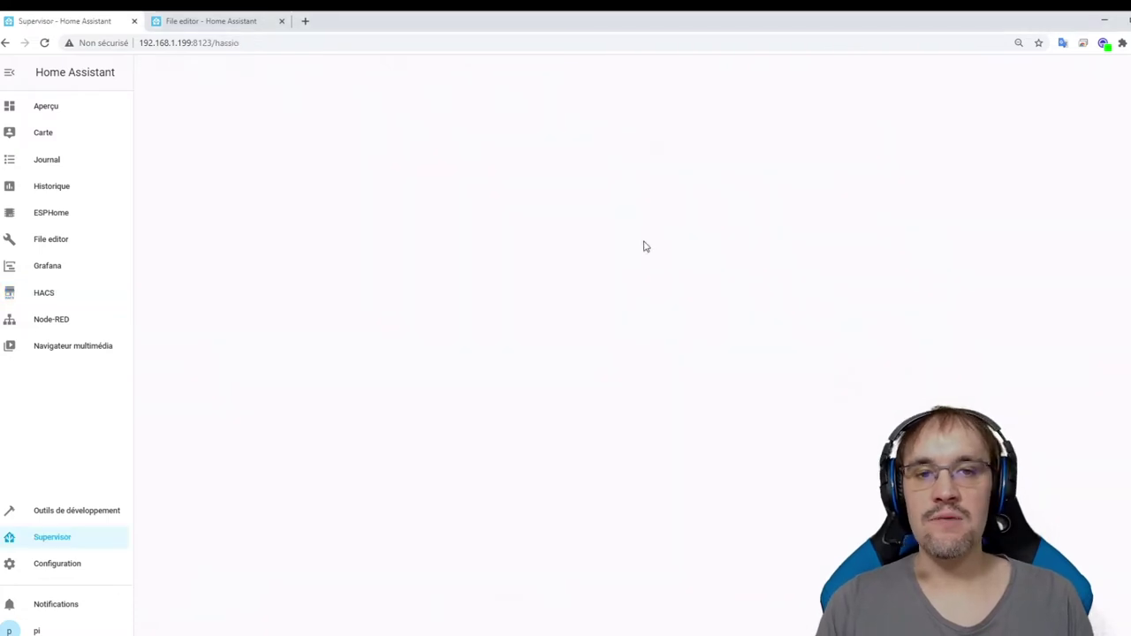
left_click(68, 293)
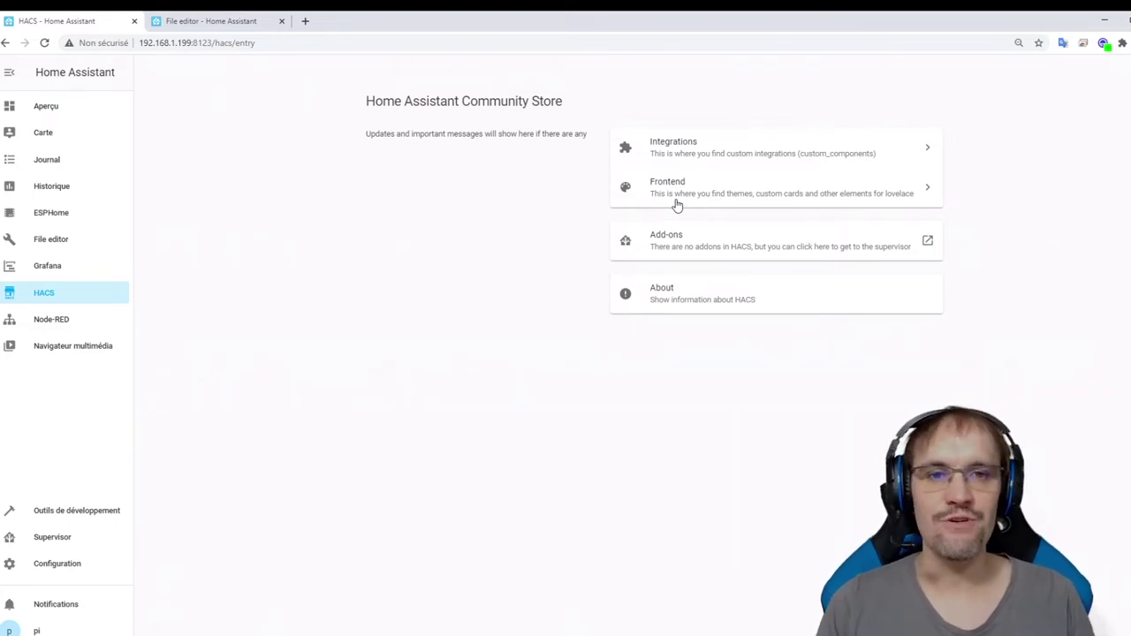
Step: Open the HACS Integrations section, search its repositories for "shell" and clear the search
left_click(677, 154)
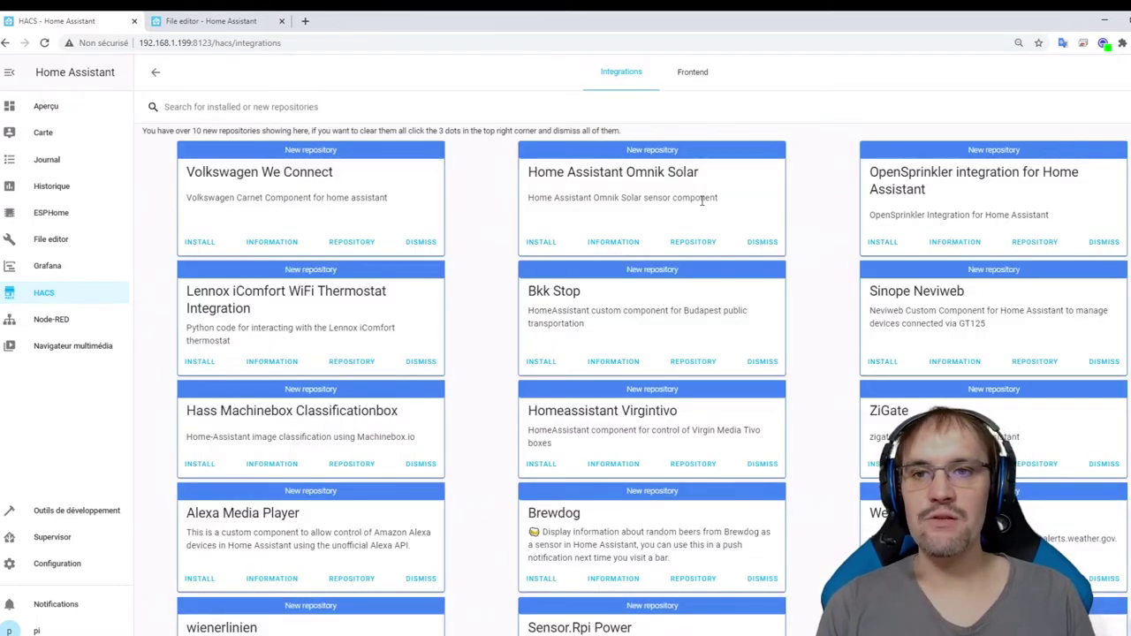
type("she")
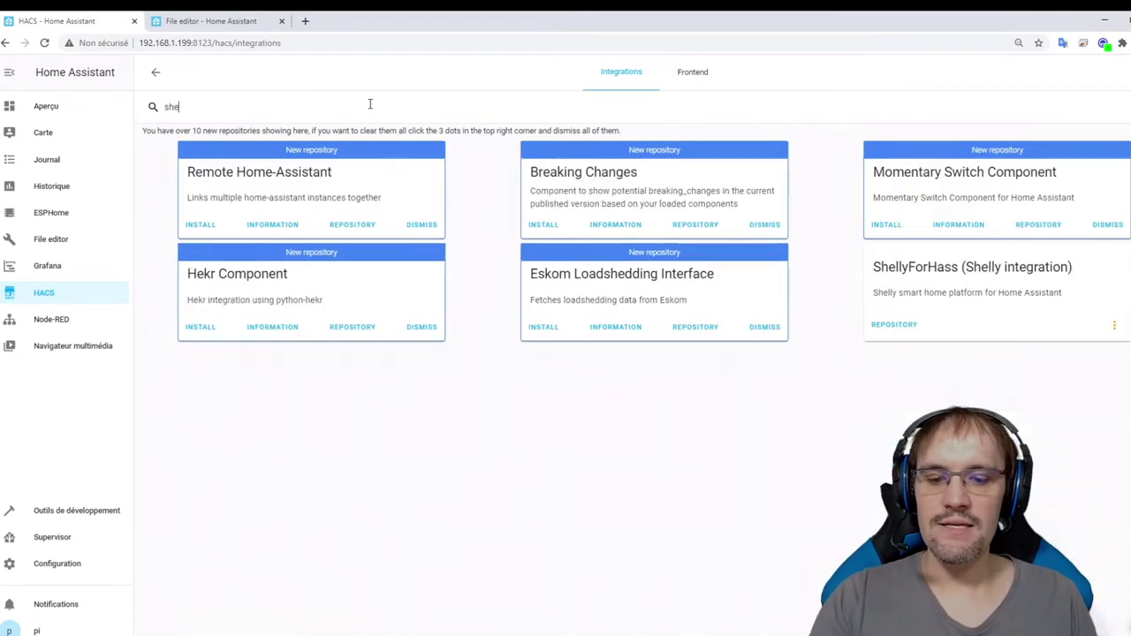
type("ll")
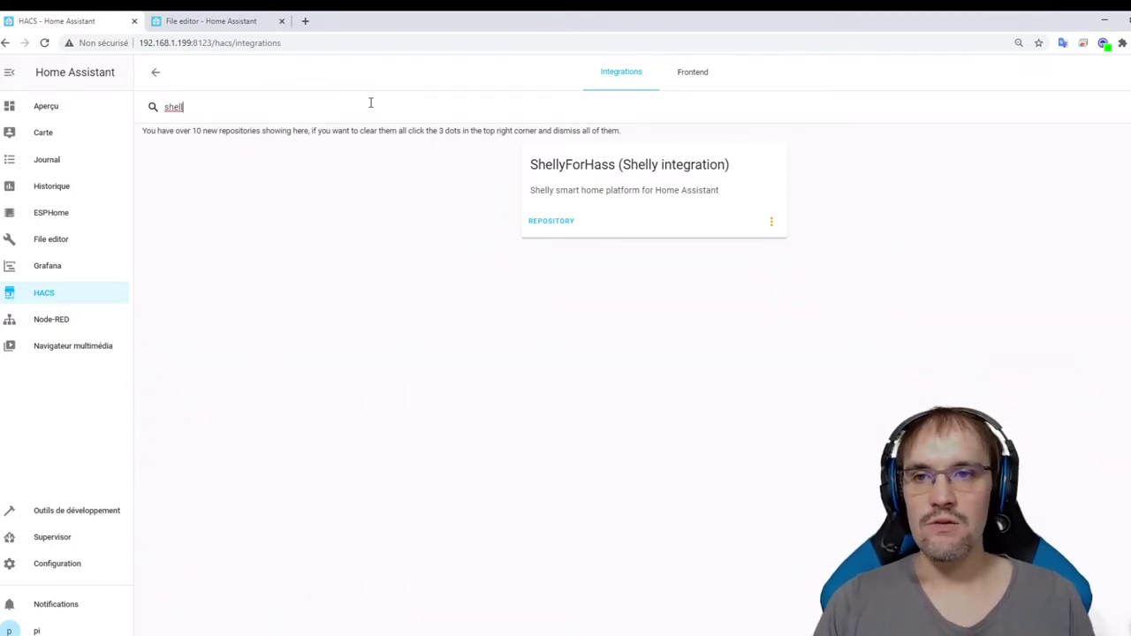
key("BackSpace")
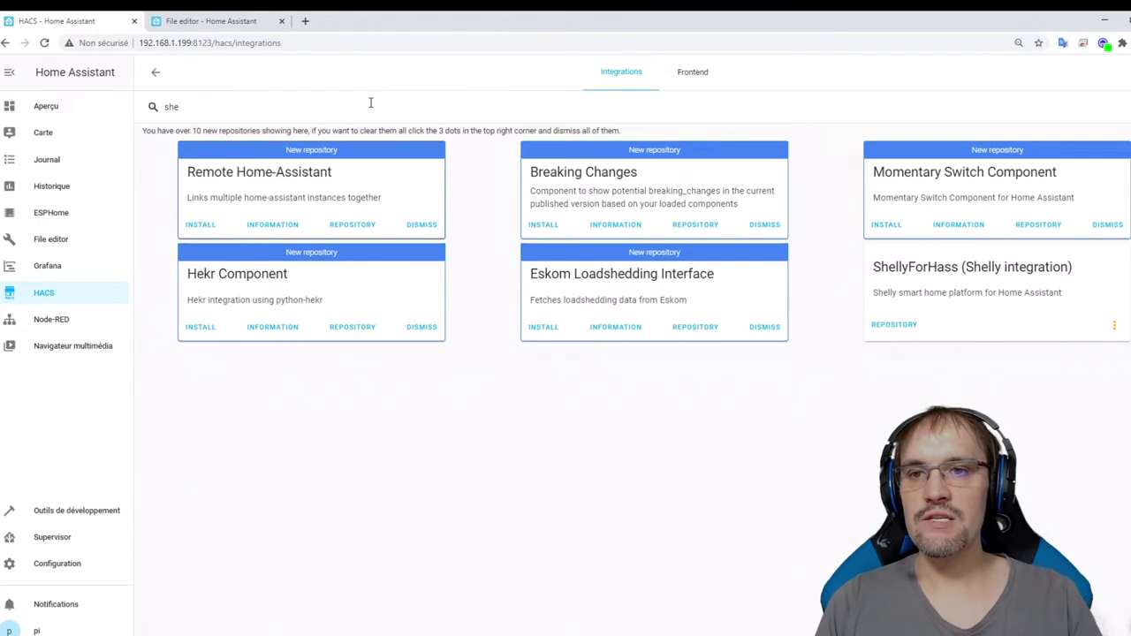
key("BackSpace")
key("BackSpace")
key("BackSpace")
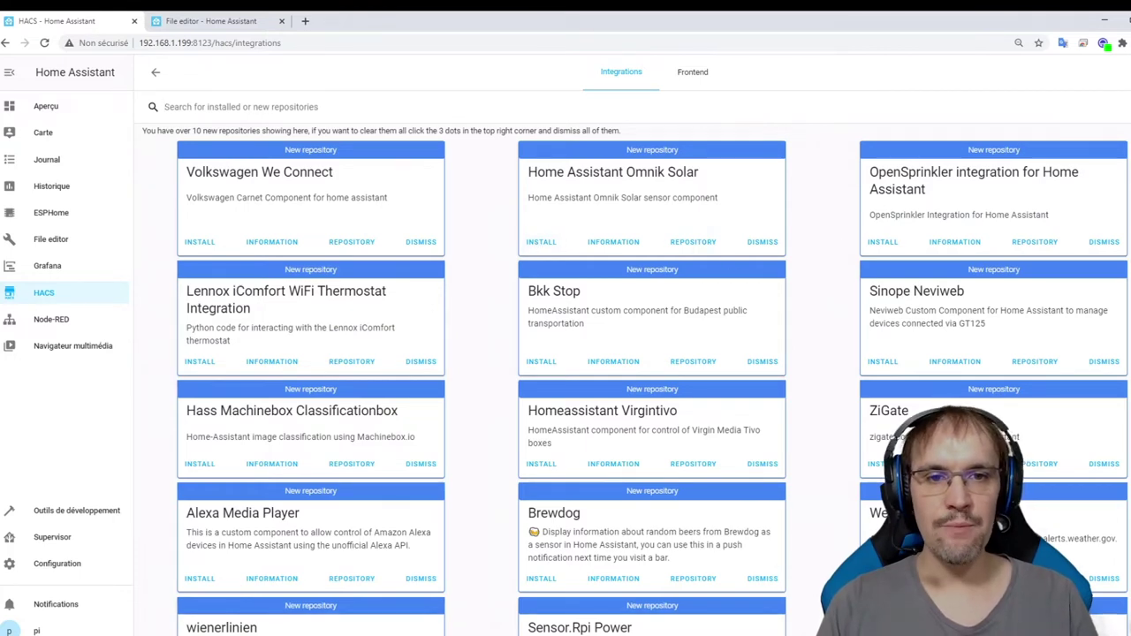
Step: Browse the integrations list down to the installed ones and open the ShellyForHass repository on GitHub
scroll(632, 371, "down", 15)
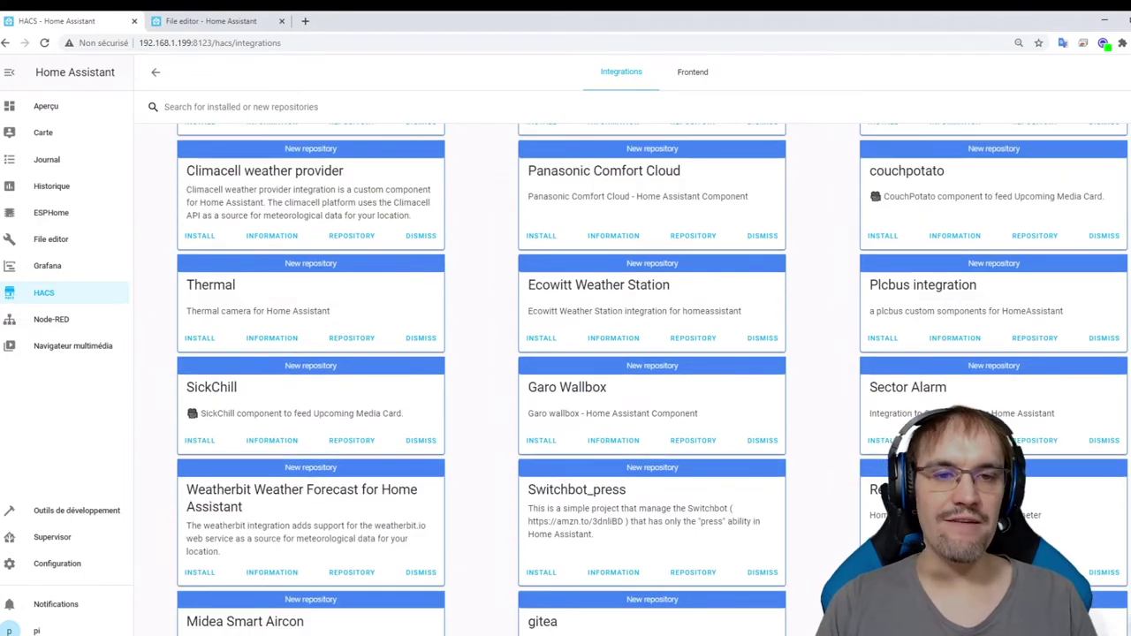
scroll(654, 377, "down", 18)
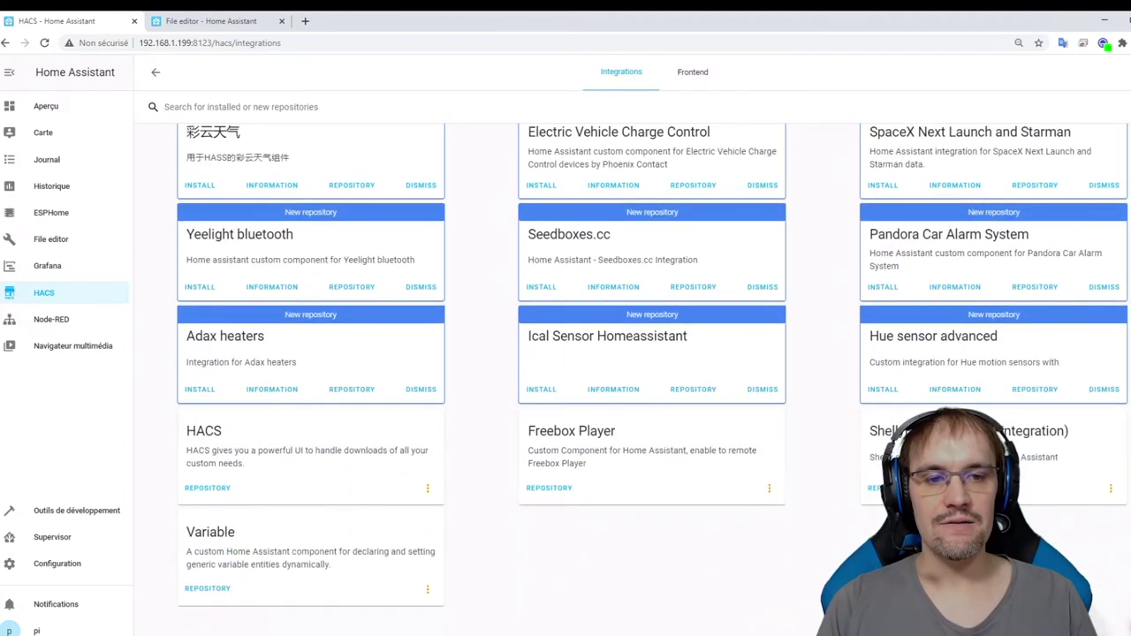
left_click(164, 106)
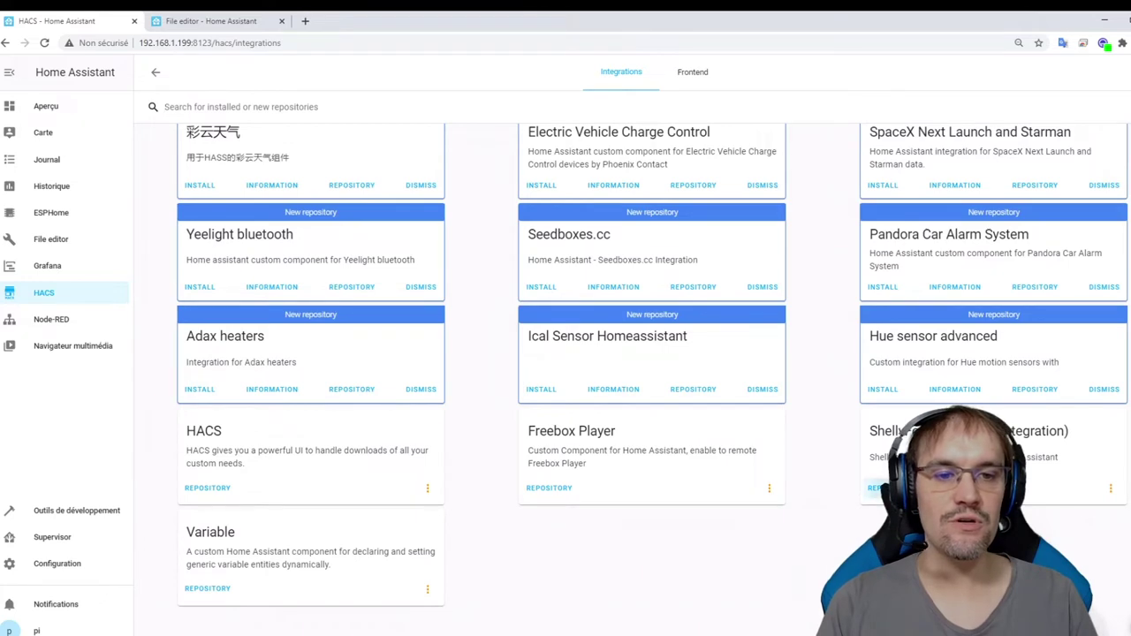
left_click(875, 488)
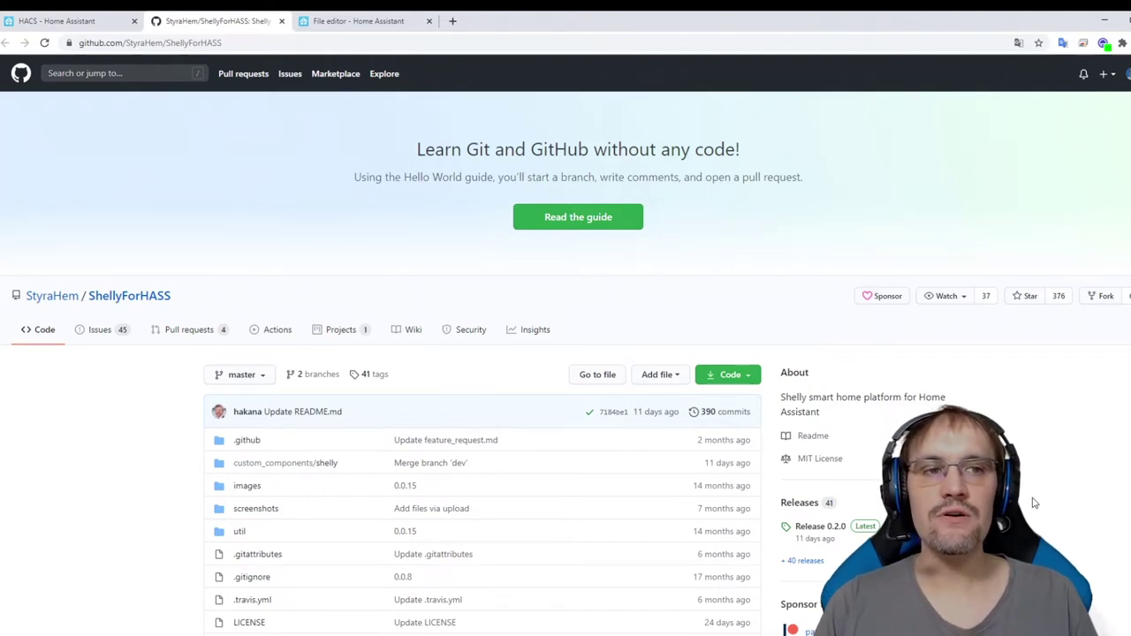
Step: Read the ShellyForHASS readme from its introduction and features to the YAML configuration examples
scroll(1034, 503, "down", 10)
scroll(707, 472, "down", 15)
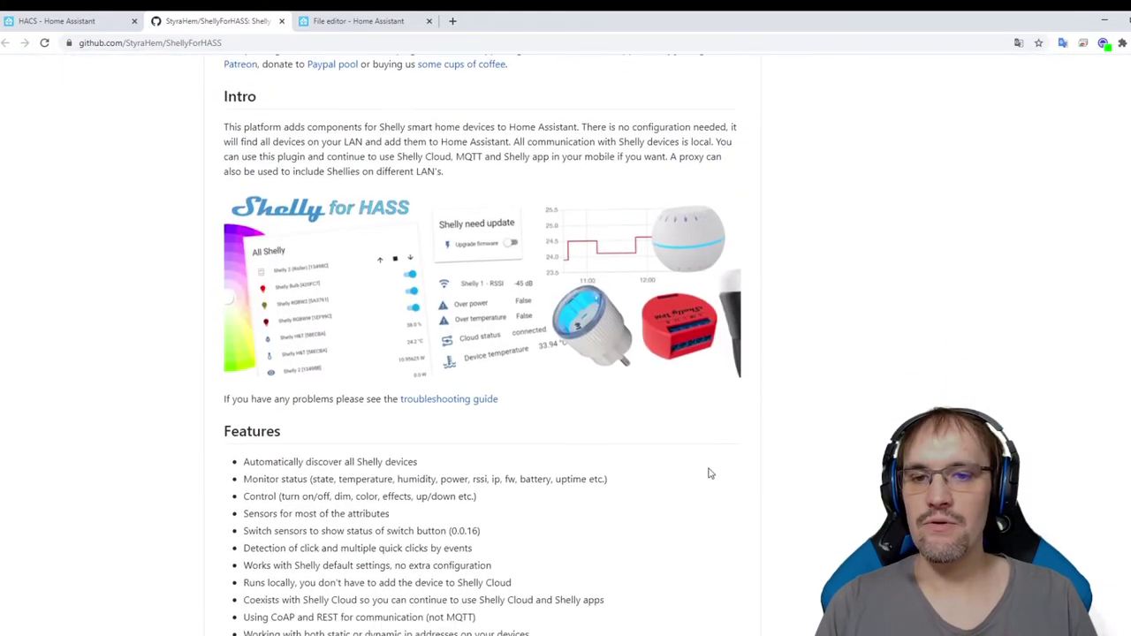
scroll(597, 431, "down", 10)
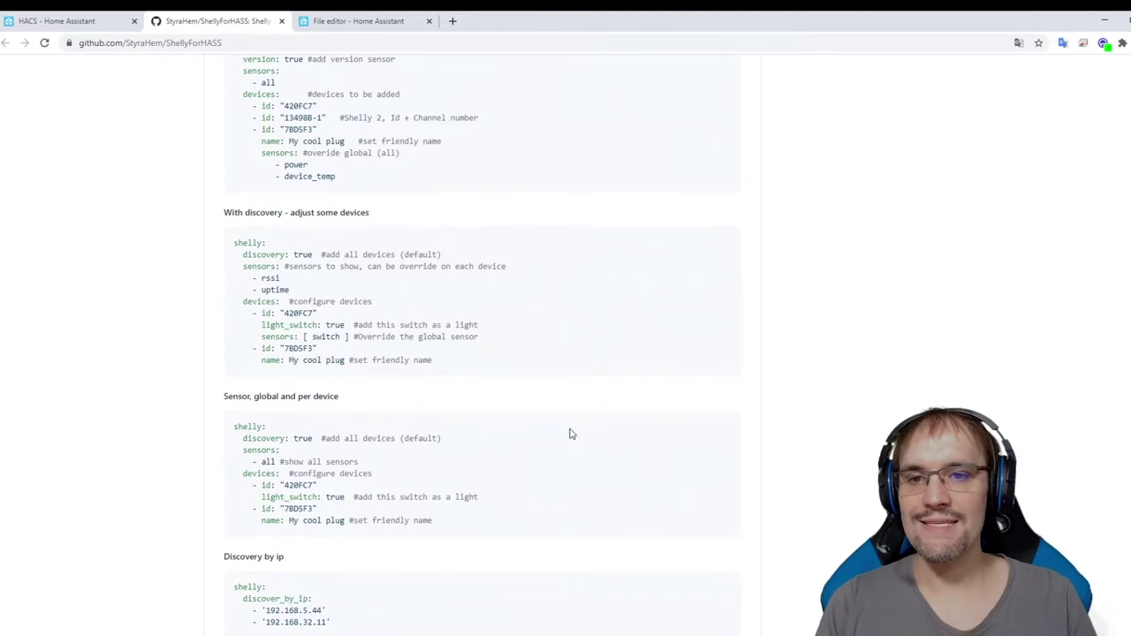
scroll(579, 437, "down", 4)
scroll(495, 397, "up", 10)
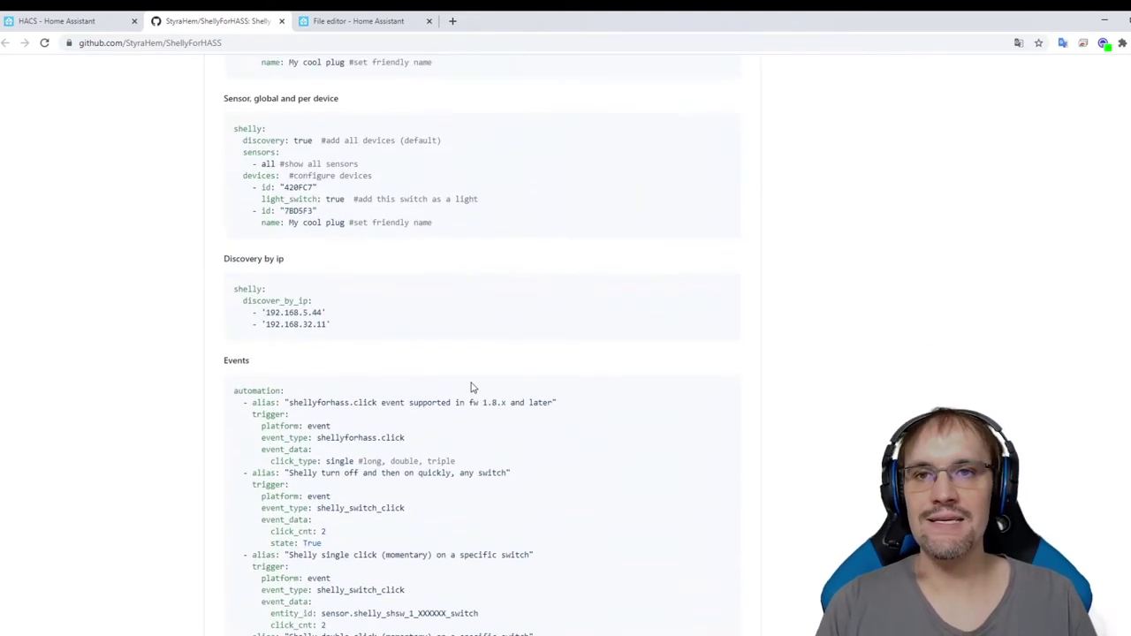
Step: Return to HACS, open its Frontend section and browse the Lovelace repositories
left_click(79, 21)
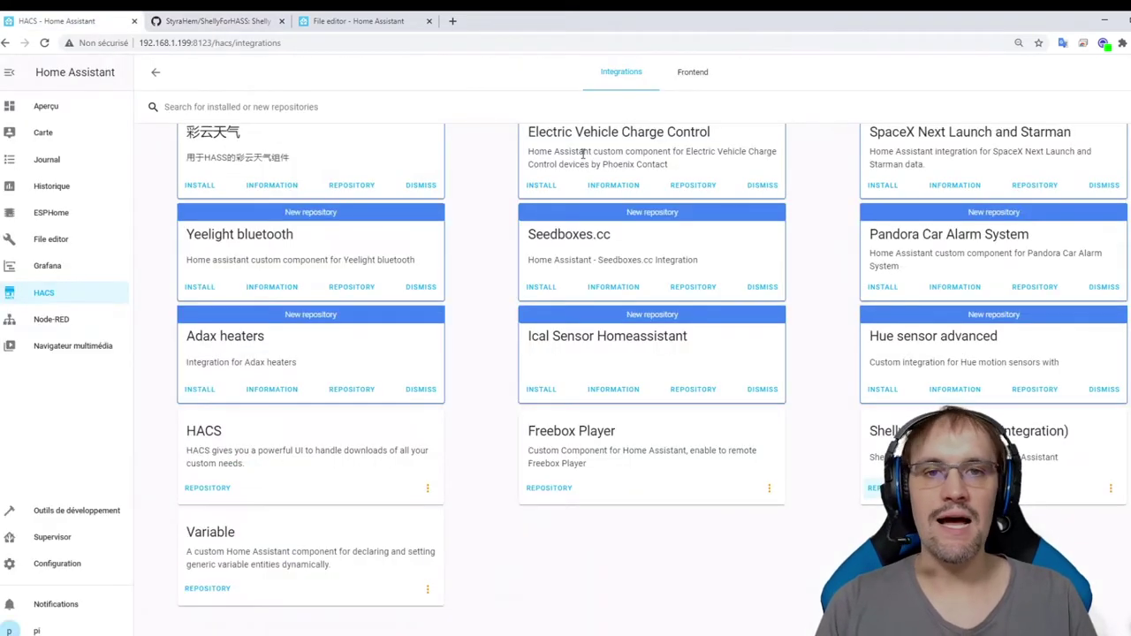
left_click(676, 78)
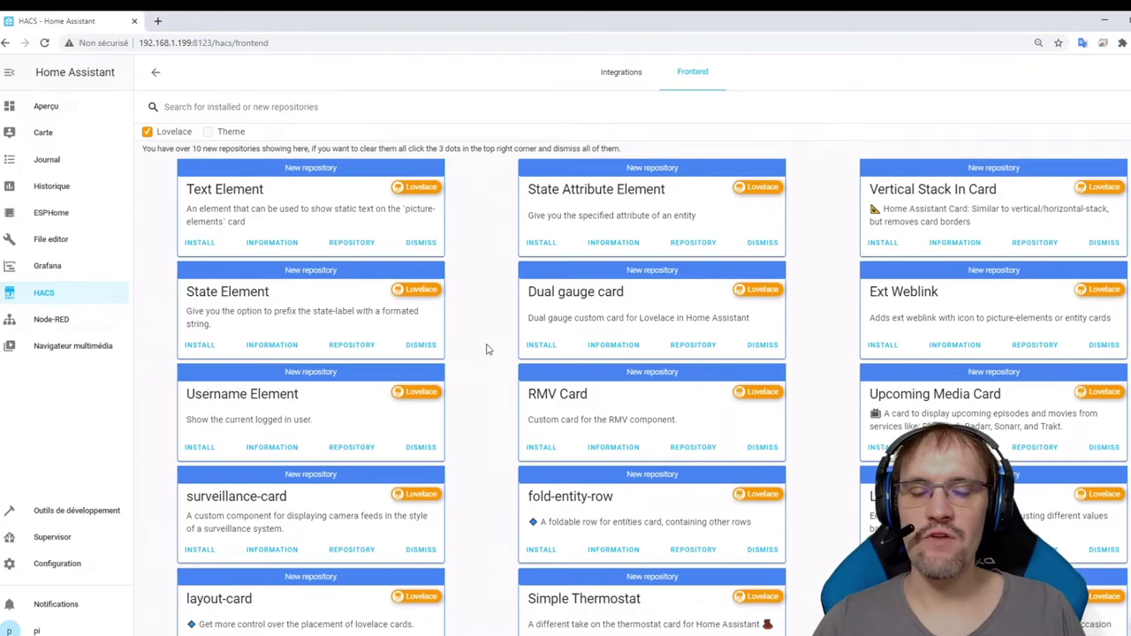
scroll(497, 452, "down", 3)
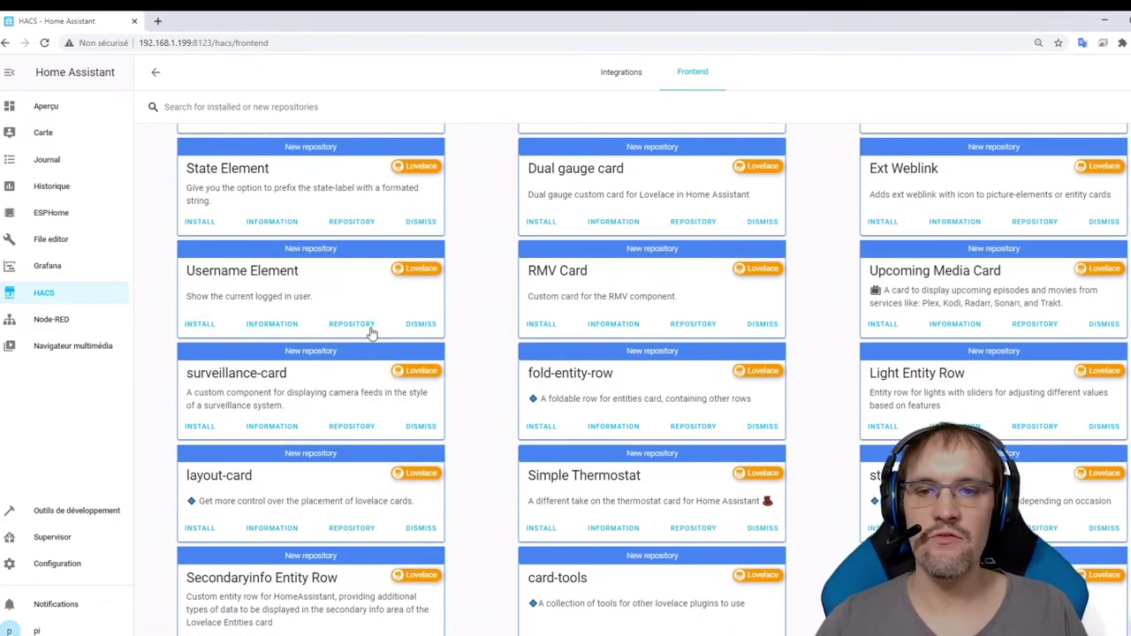
scroll(433, 416, "up", 3)
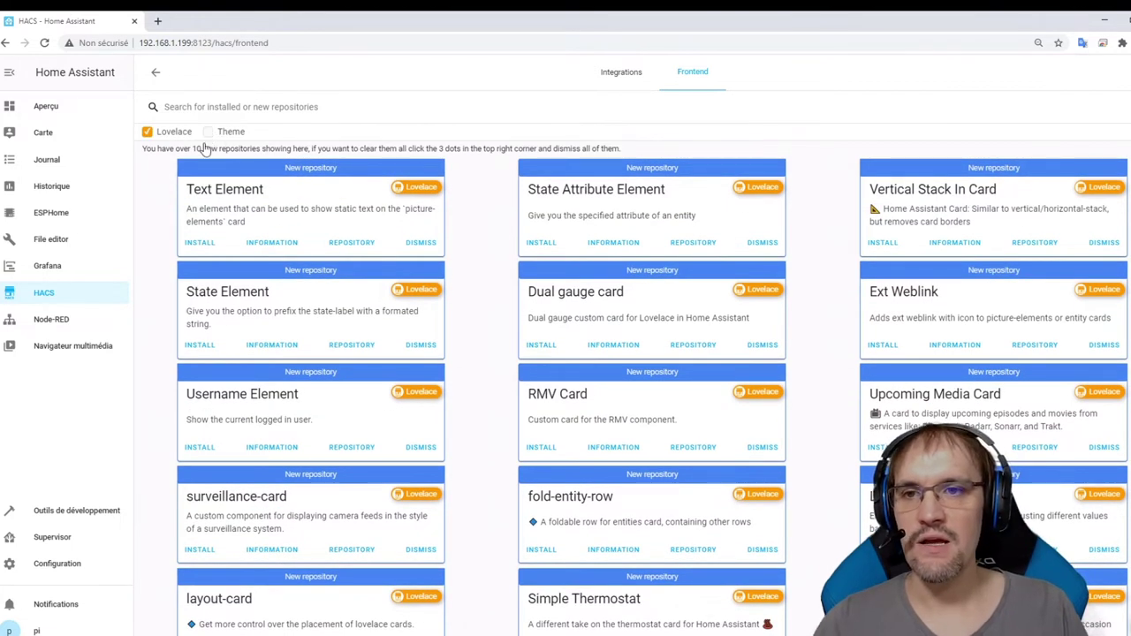
Step: Filter the Frontend repositories to themes only and search them for "ios"
left_click(207, 132)
left_click(147, 132)
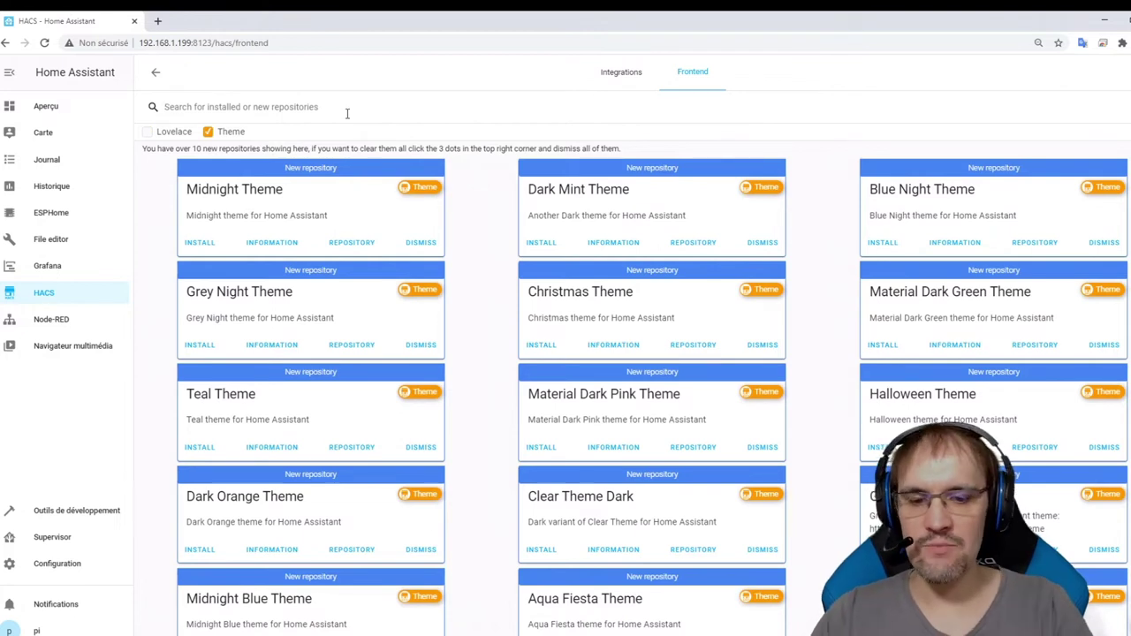
type("ios")
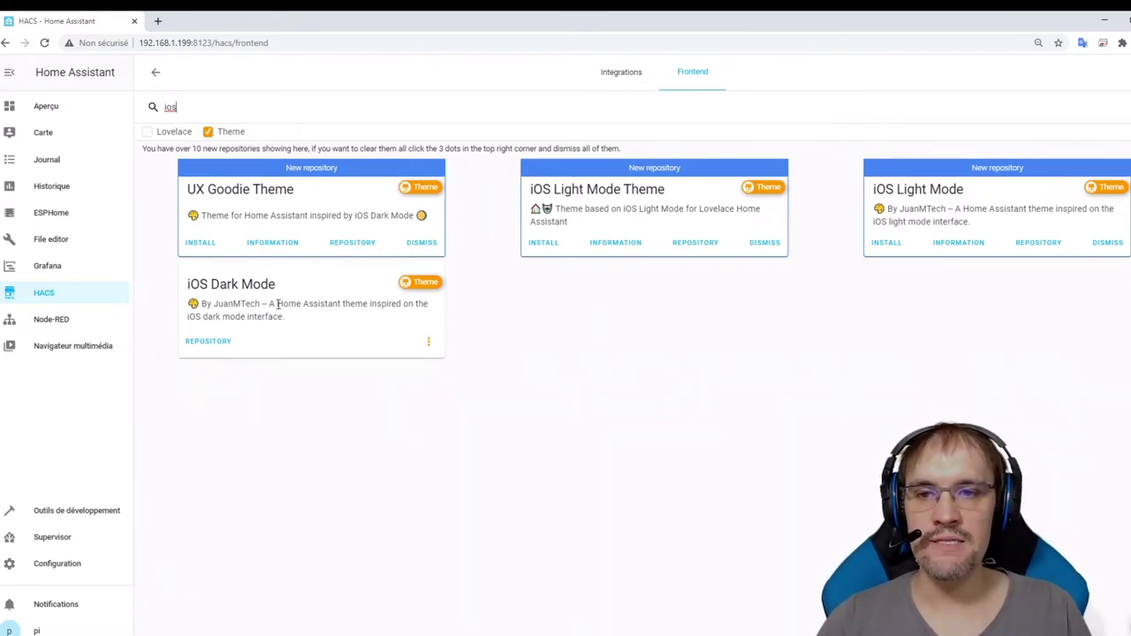
Step: Examine the iOS Dark Mode repository, highlight its frontend themes lines for configuration.yaml, and close the page
left_click(204, 343)
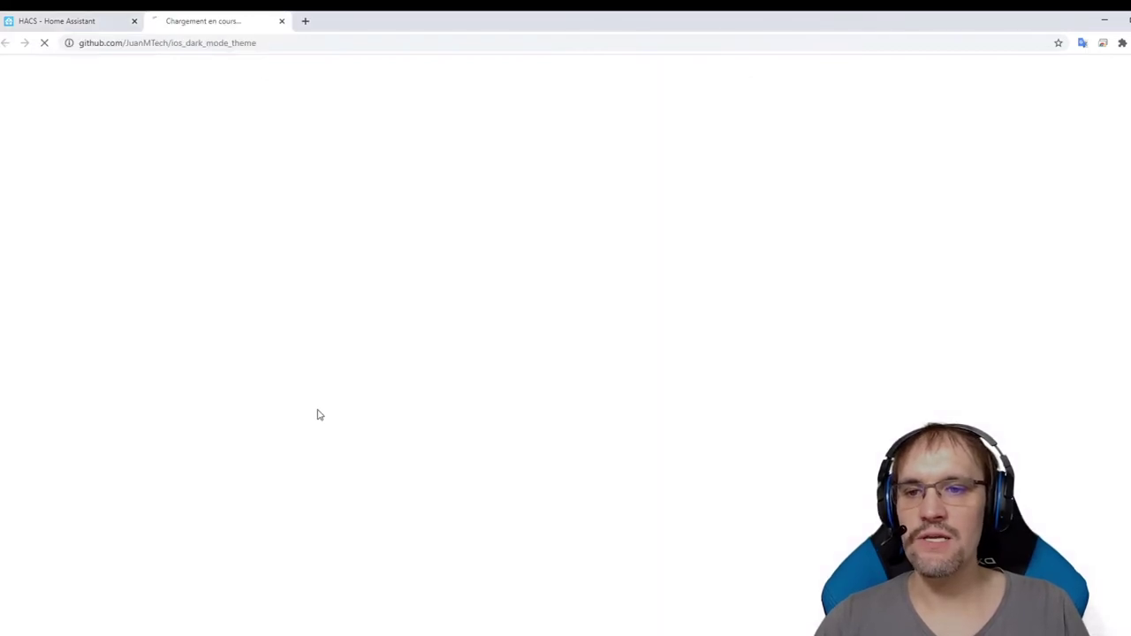
scroll(331, 220, "down", 8)
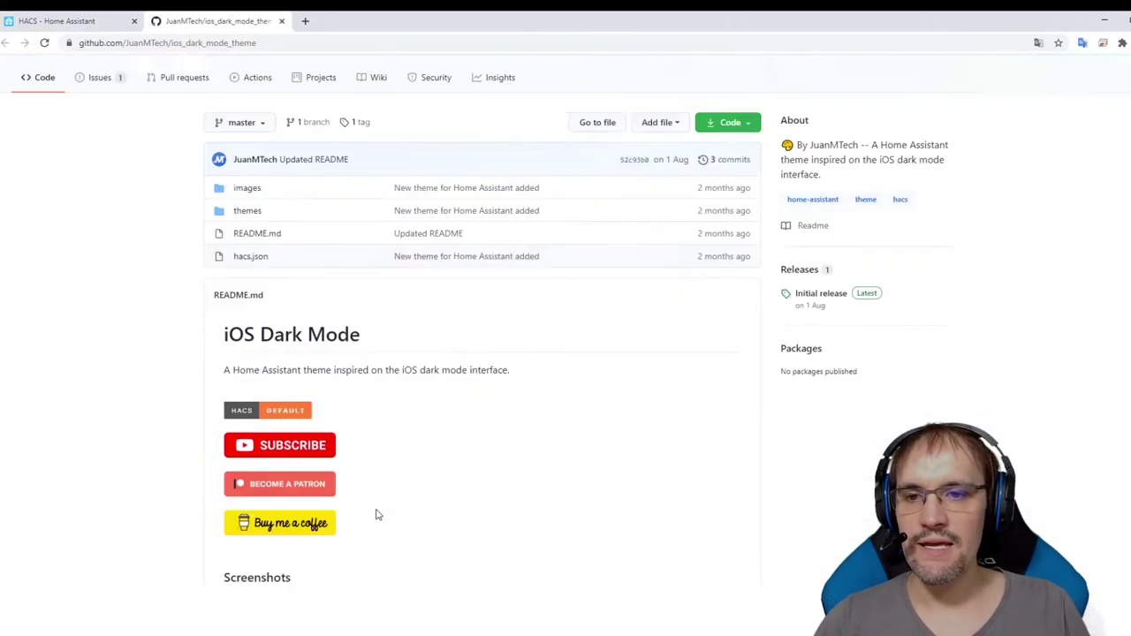
scroll(372, 510, "down", 15)
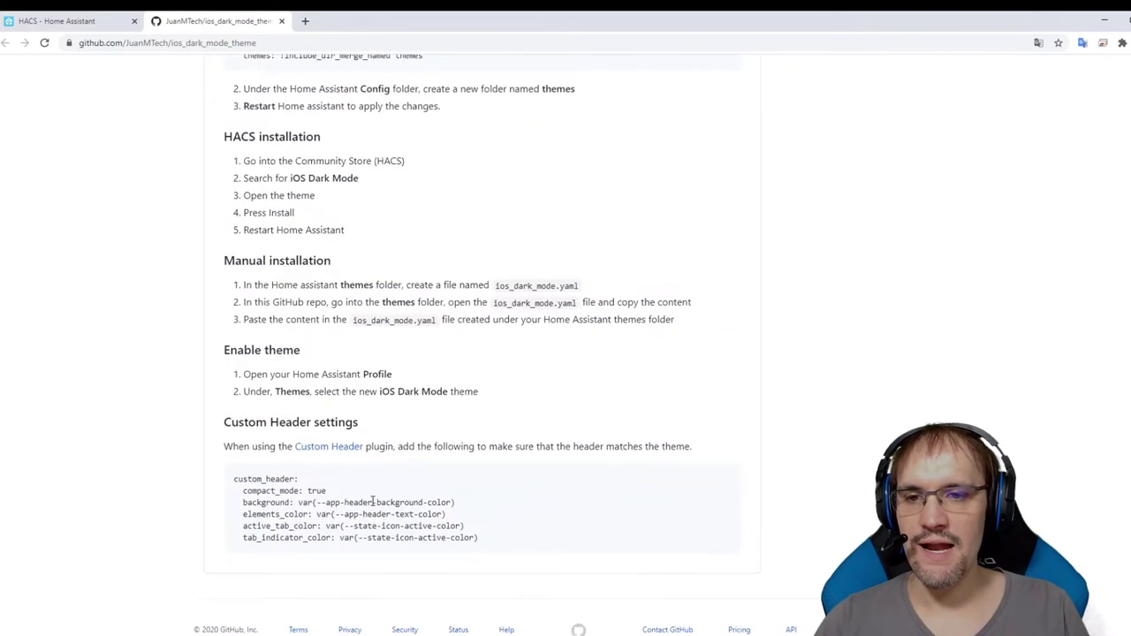
scroll(390, 270, "up", 2)
left_click_drag(423, 224, 231, 209)
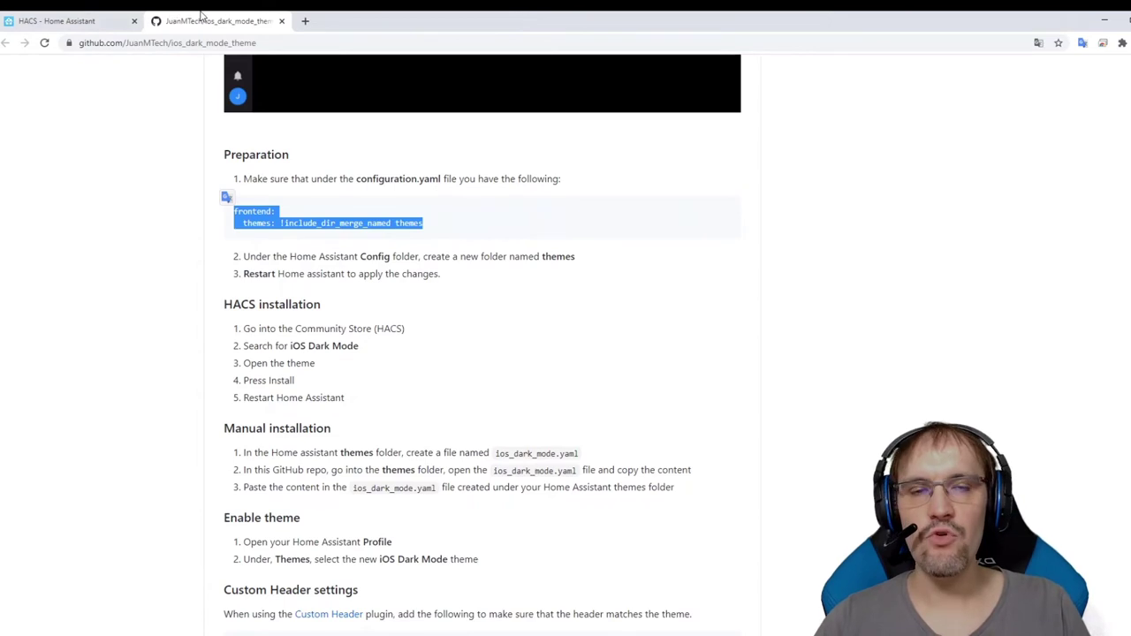
left_click(281, 21)
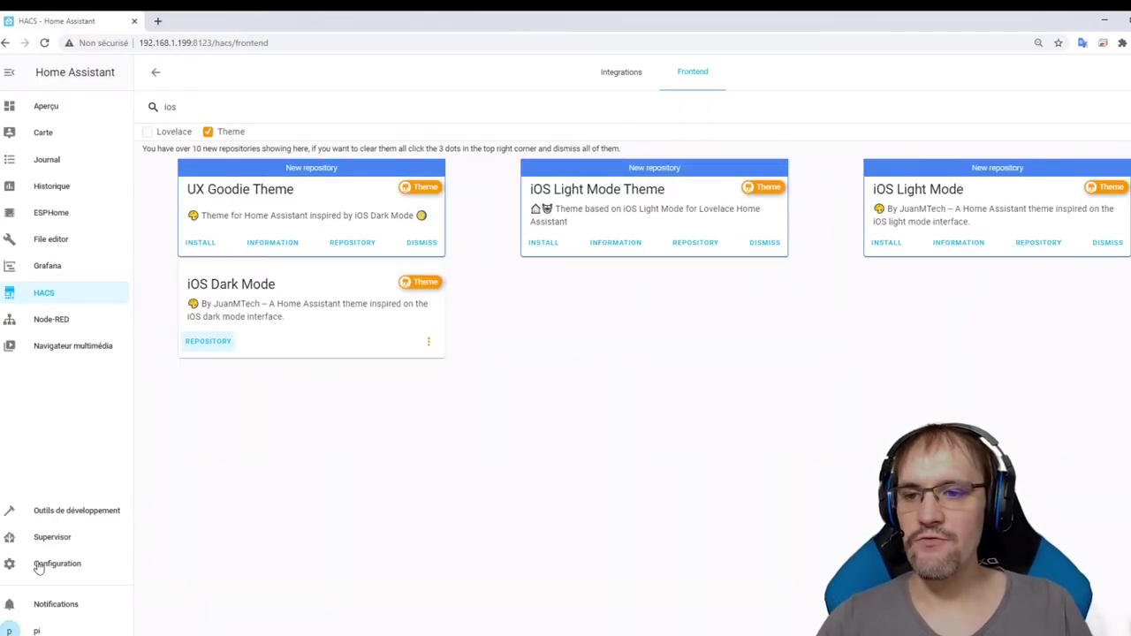
Step: Set the theme to iOS Dark Mode in the user profile
left_click(39, 631)
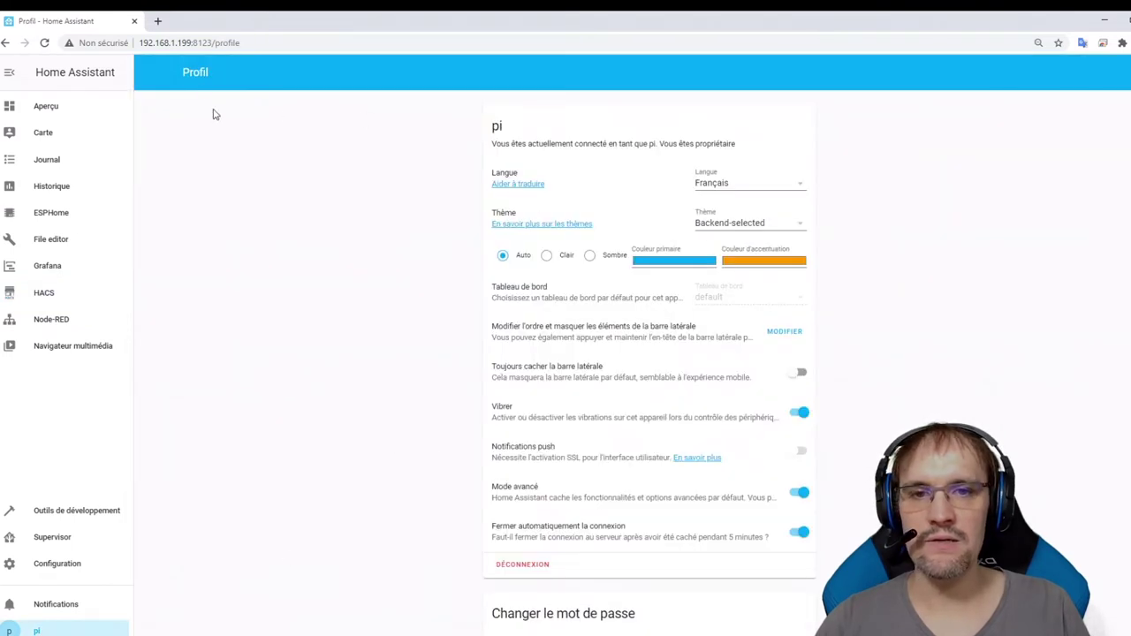
left_click(725, 222)
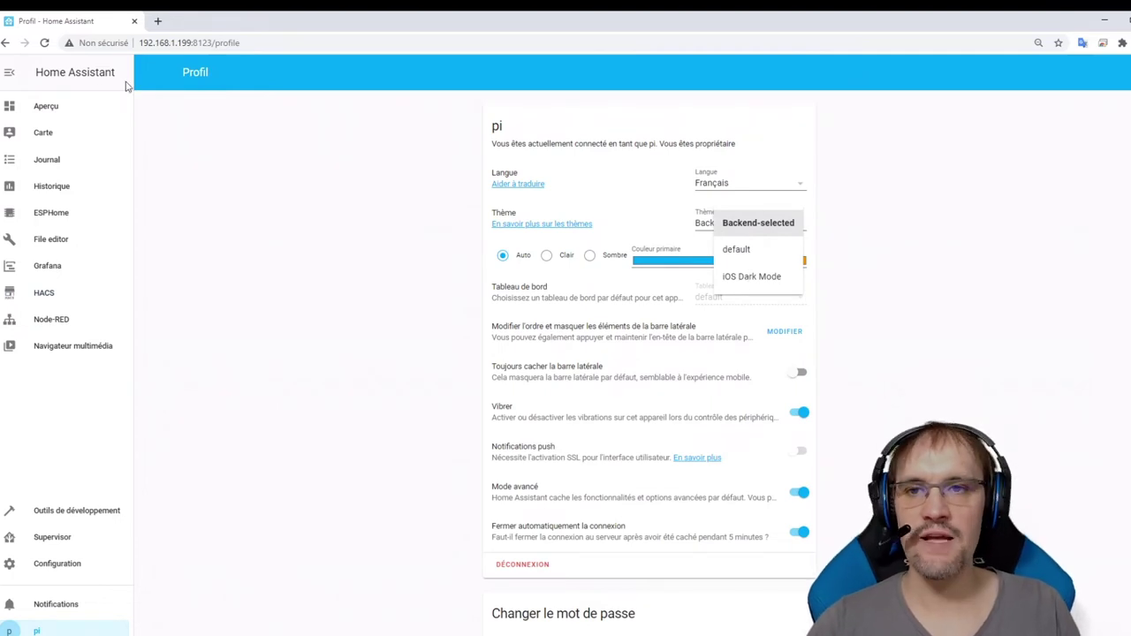
left_click(753, 277)
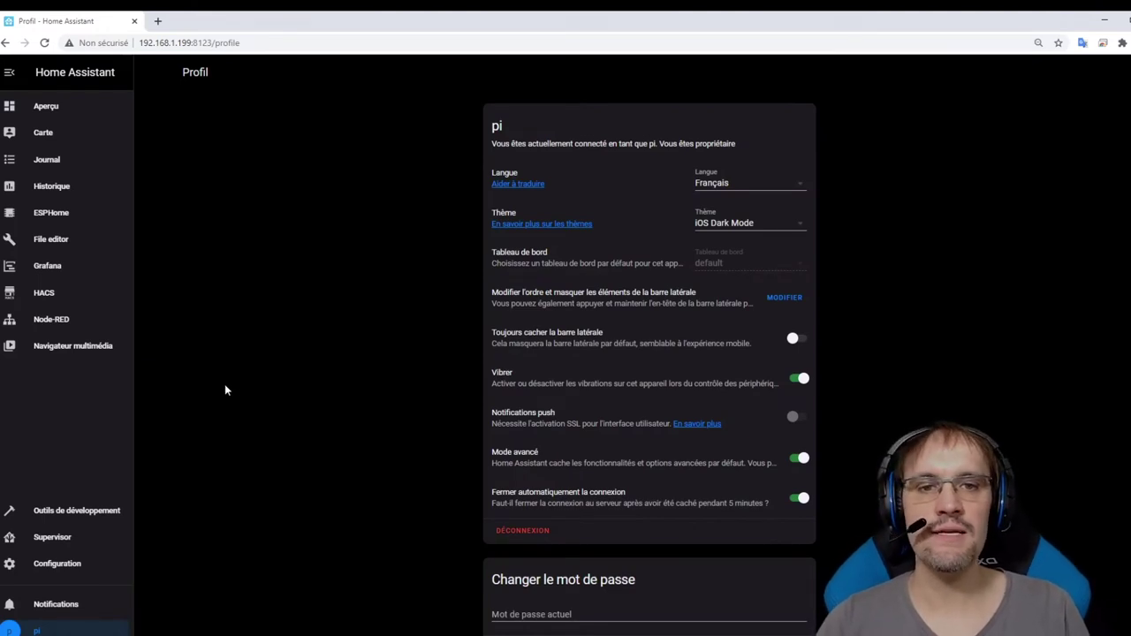
Step: Check the theme on the map and across the overview dashboard's views, ending on the home view
left_click(57, 108)
left_click(60, 129)
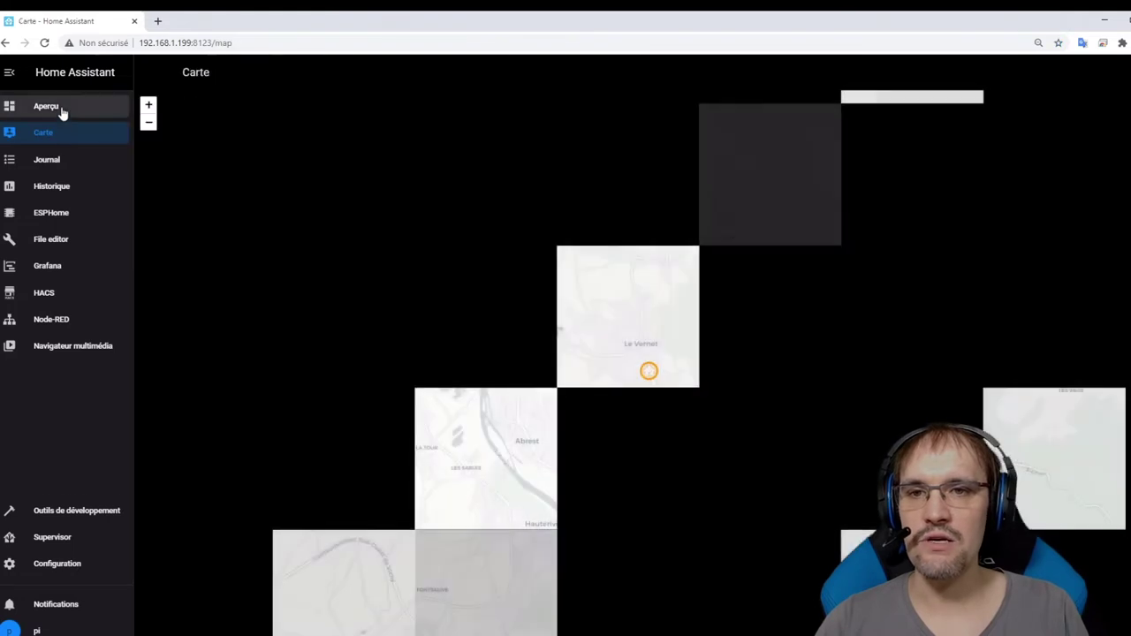
left_click(61, 112)
left_click(216, 108)
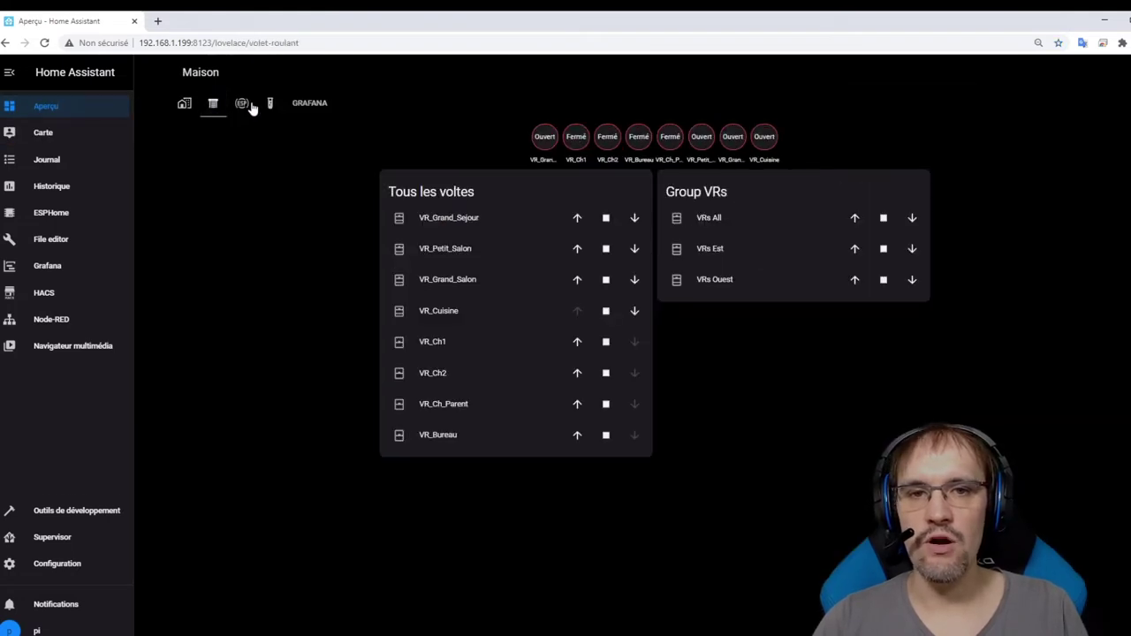
left_click(251, 106)
left_click(187, 105)
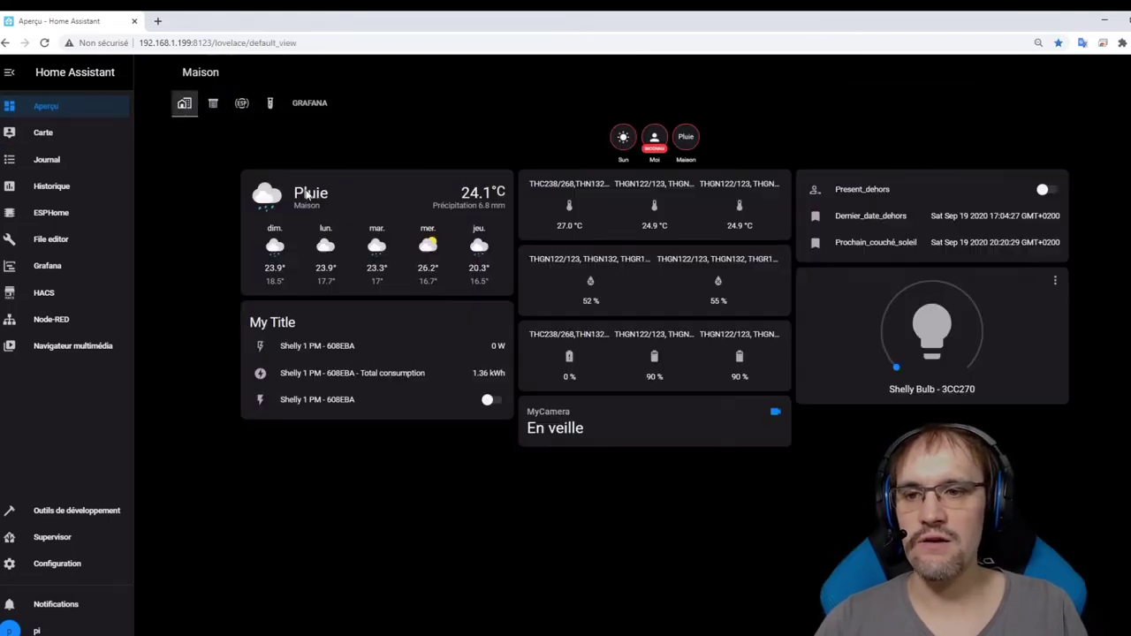
Step: Set the theme in the user profile back to Backend-selected
left_click(36, 631)
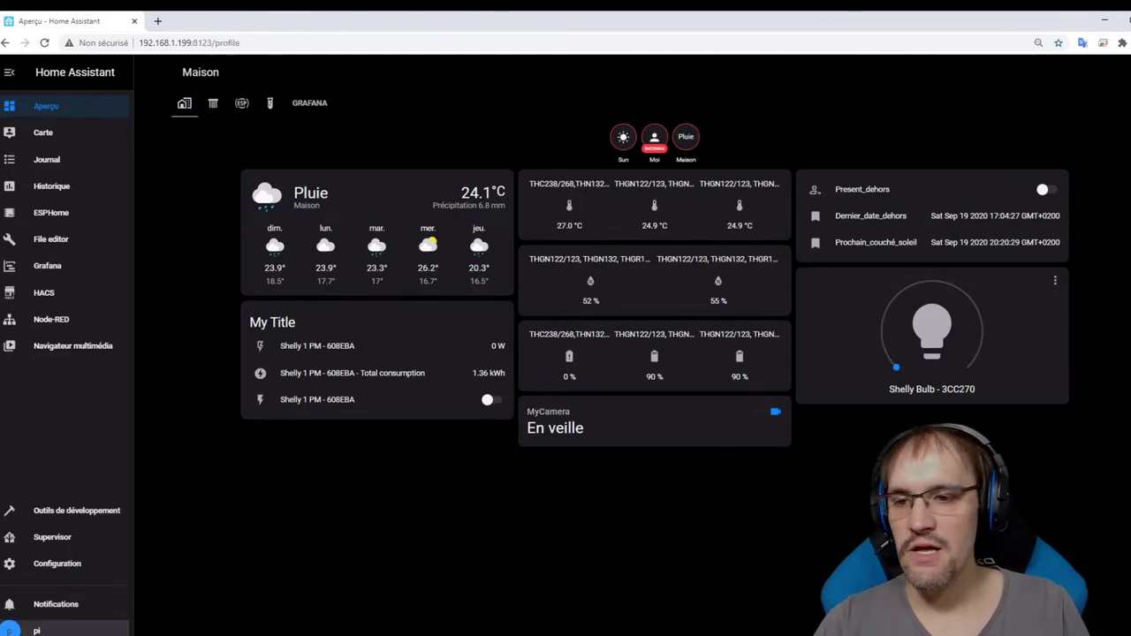
left_click(723, 226)
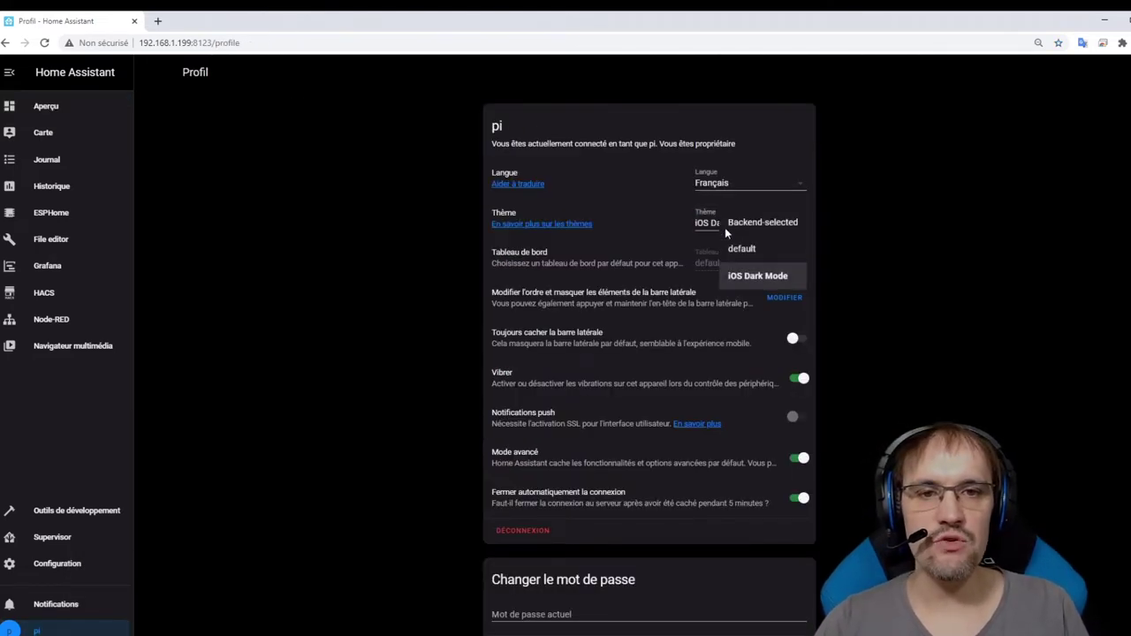
left_click(751, 223)
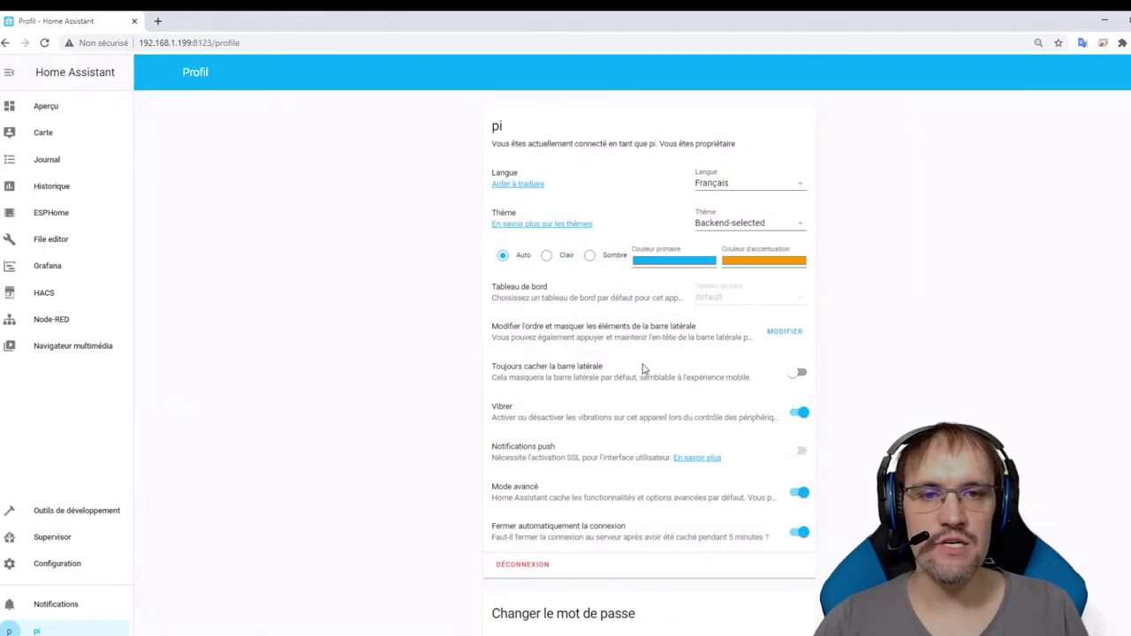
Step: Switch the theme mode to Sombre and set the primary colour to a very dark red
left_click(591, 256)
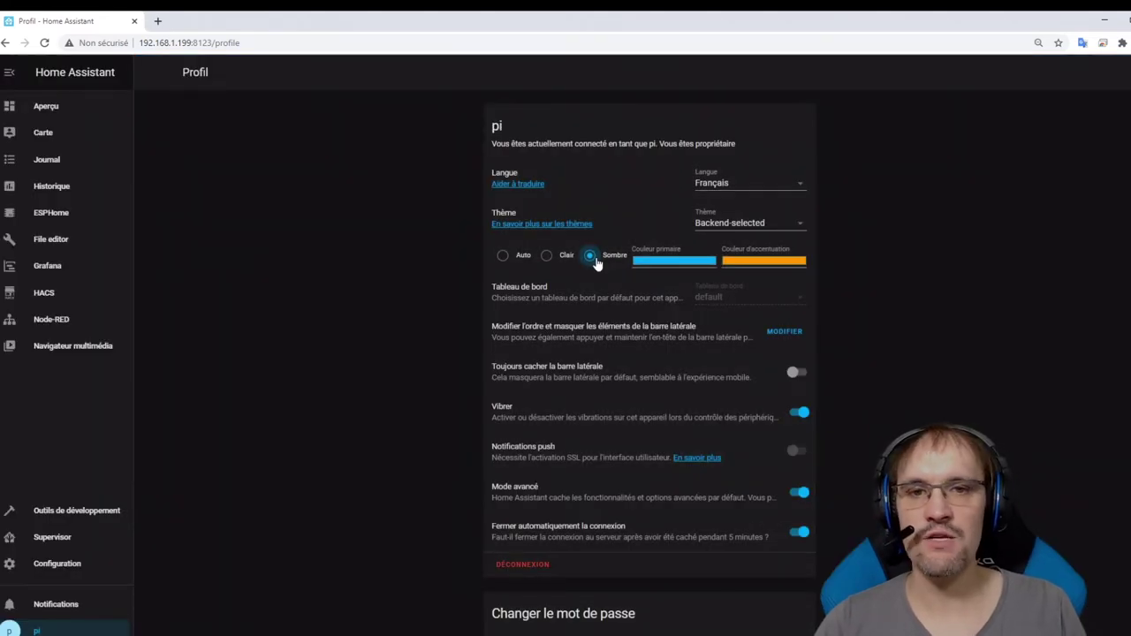
left_click(673, 261)
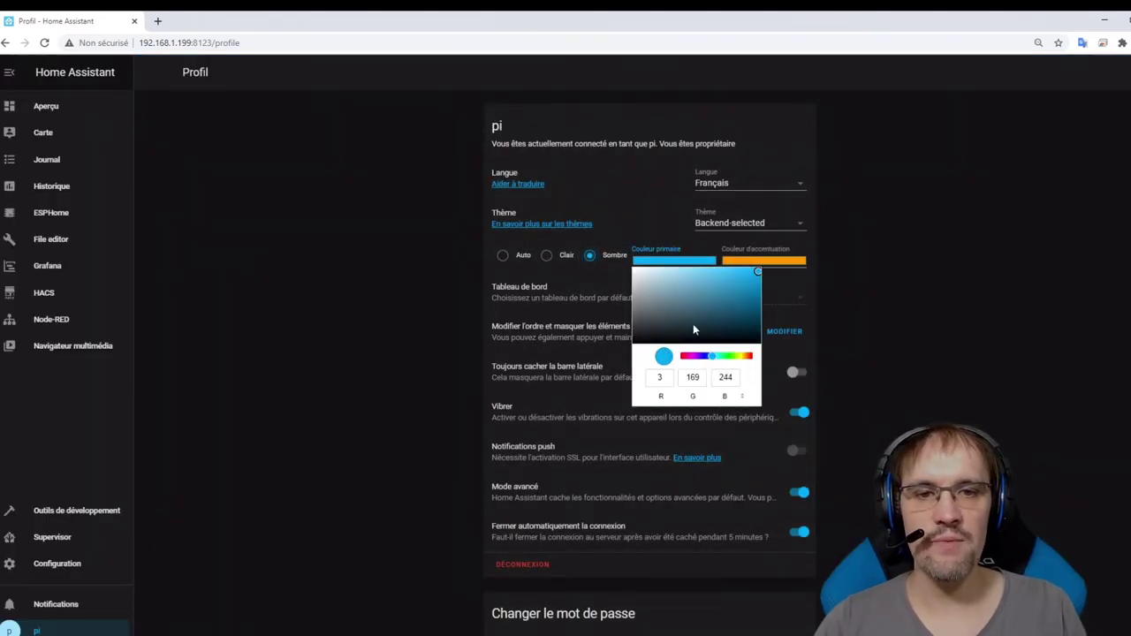
left_click_drag(737, 298, 662, 362)
left_click(875, 298)
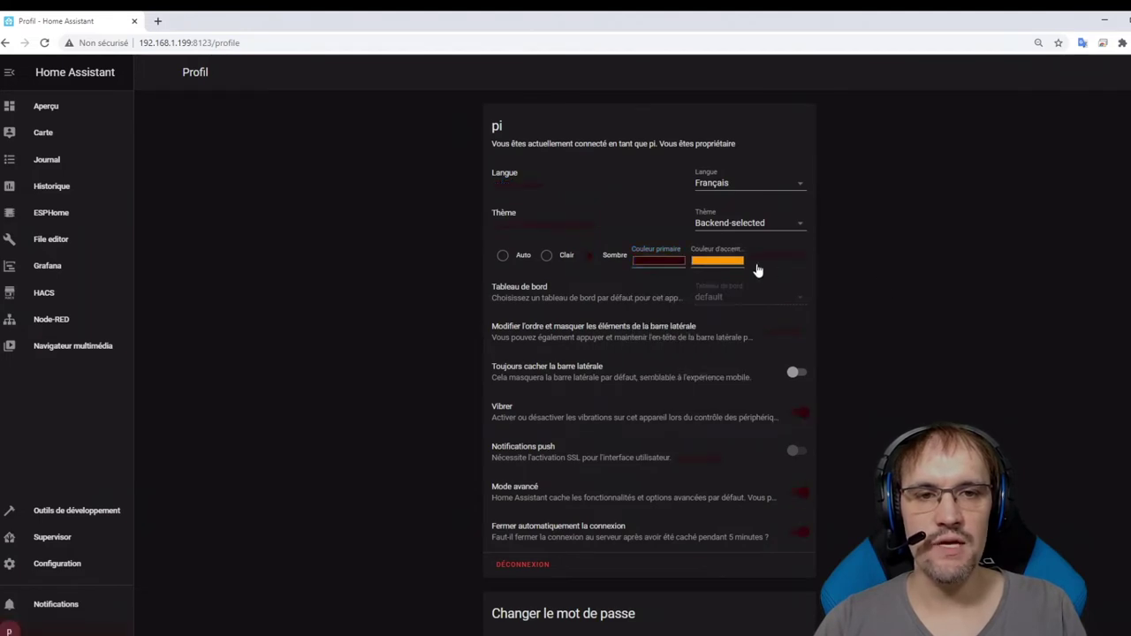
Step: Set the accent colour to a light orange, RGB 253, 191, 99
left_click(727, 260)
left_click_drag(726, 306, 769, 267)
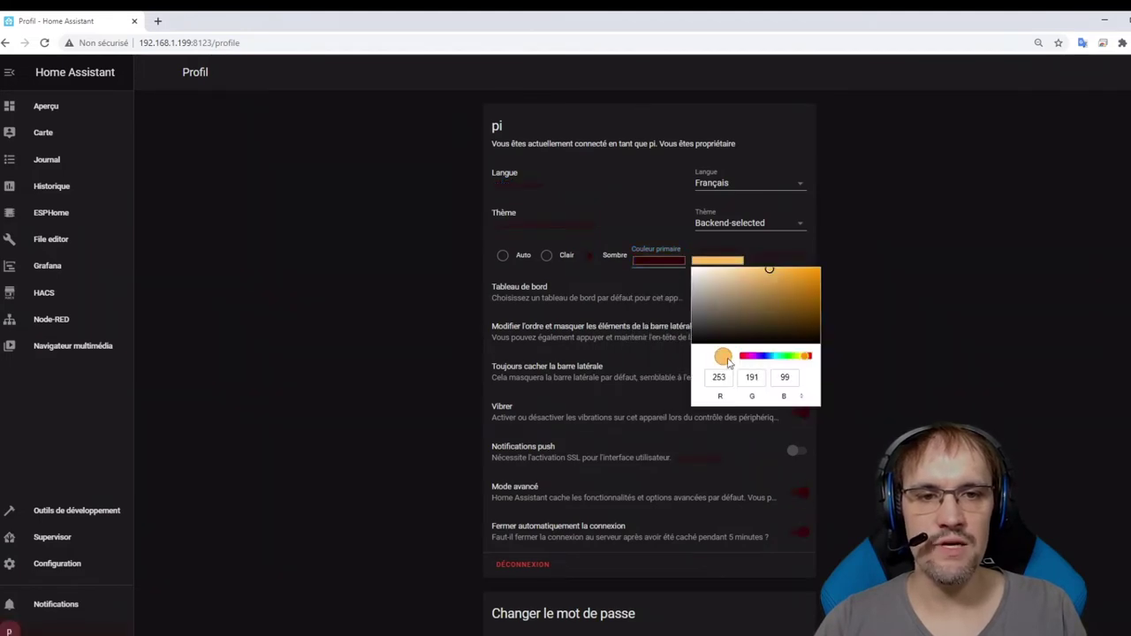
left_click(930, 337)
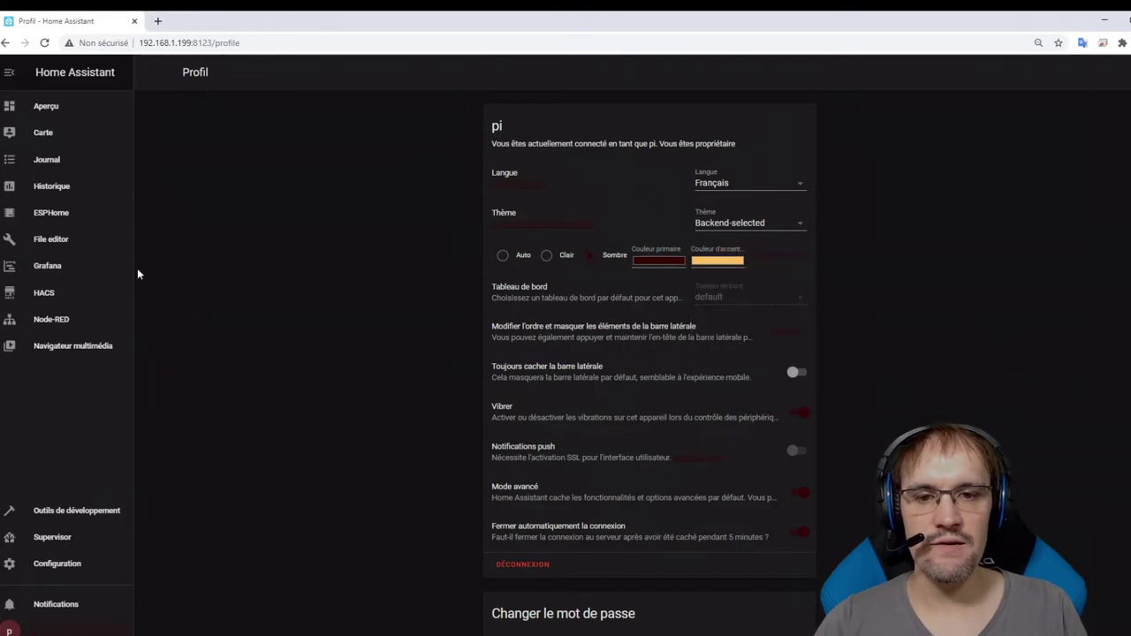
Step: Compare the Clair and Sombre modes, set the theme mode back to Auto and return to the overview dashboard
left_click(547, 254)
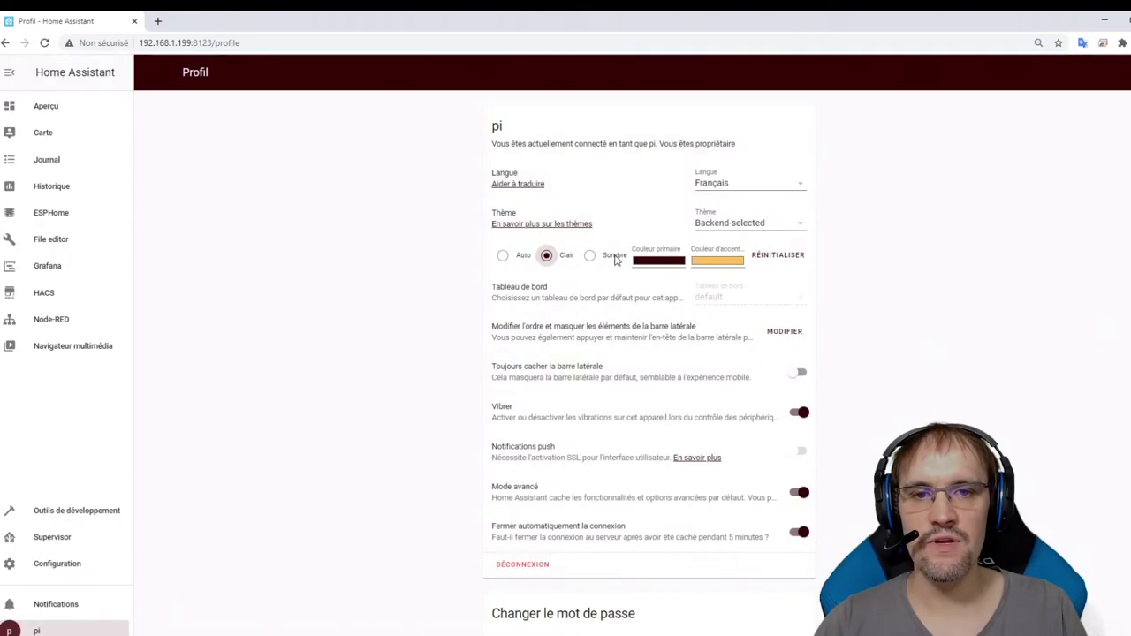
left_click(590, 255)
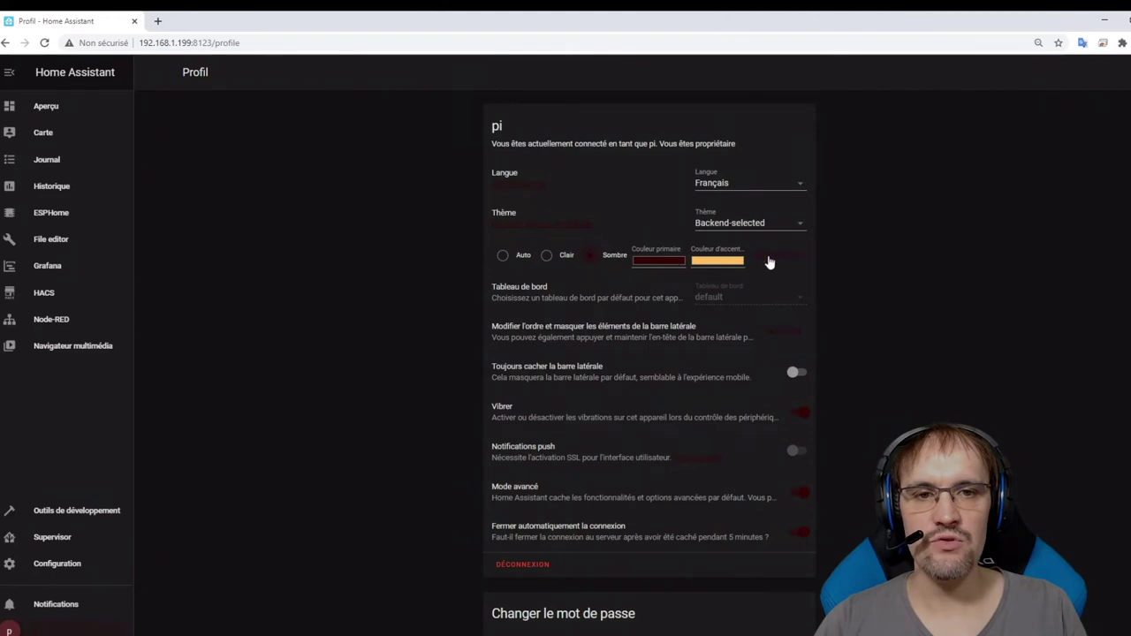
left_click(503, 256)
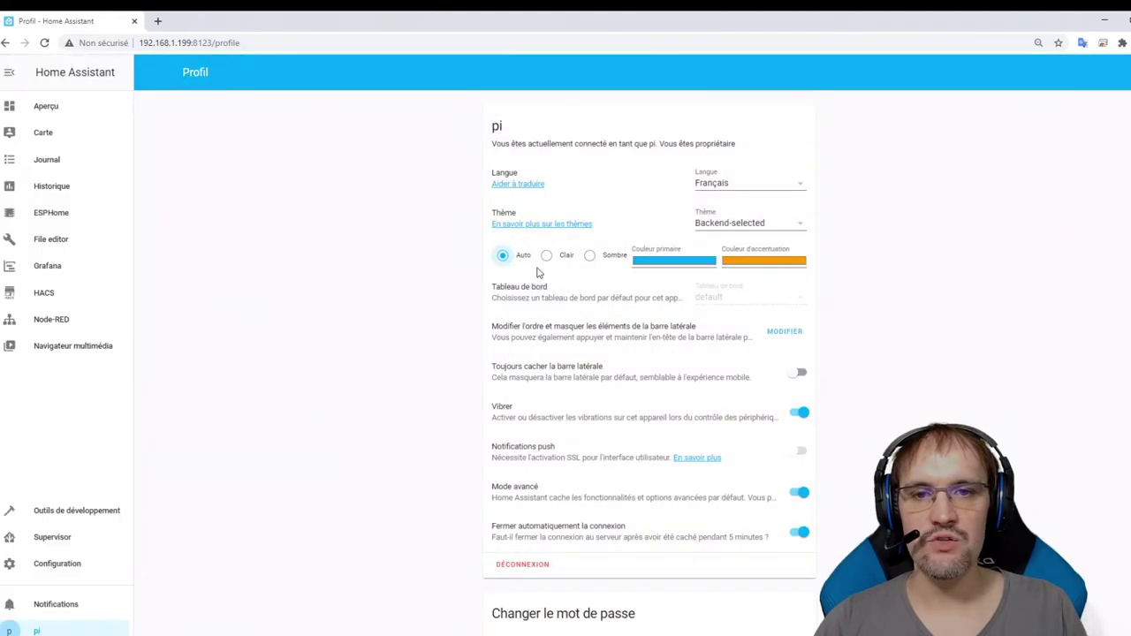
left_click(546, 255)
left_click(503, 257)
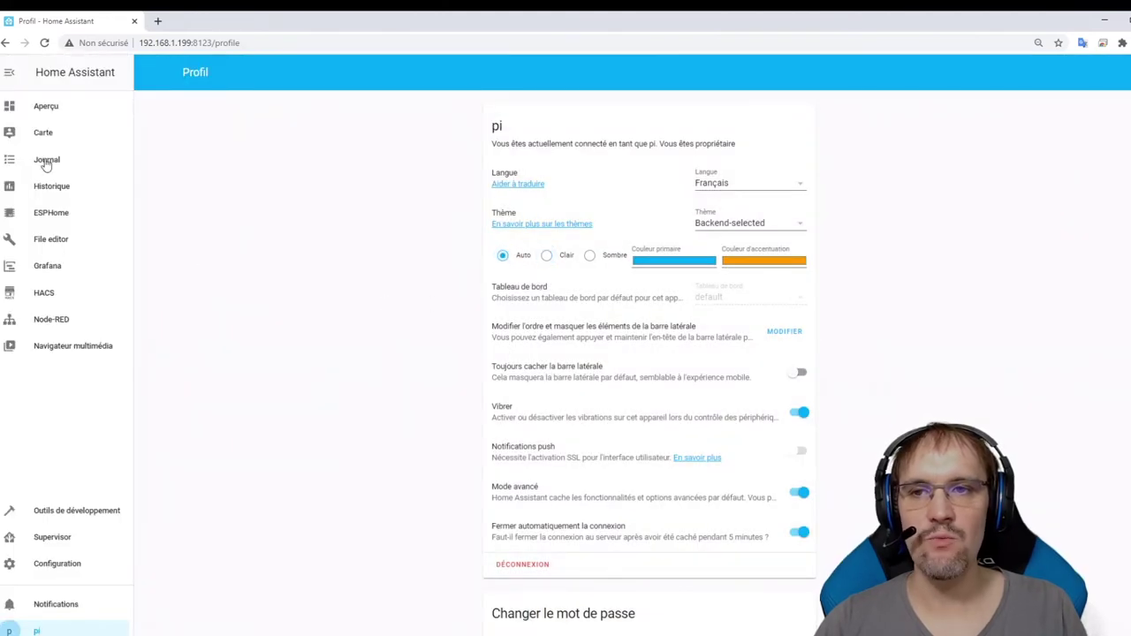
left_click(40, 113)
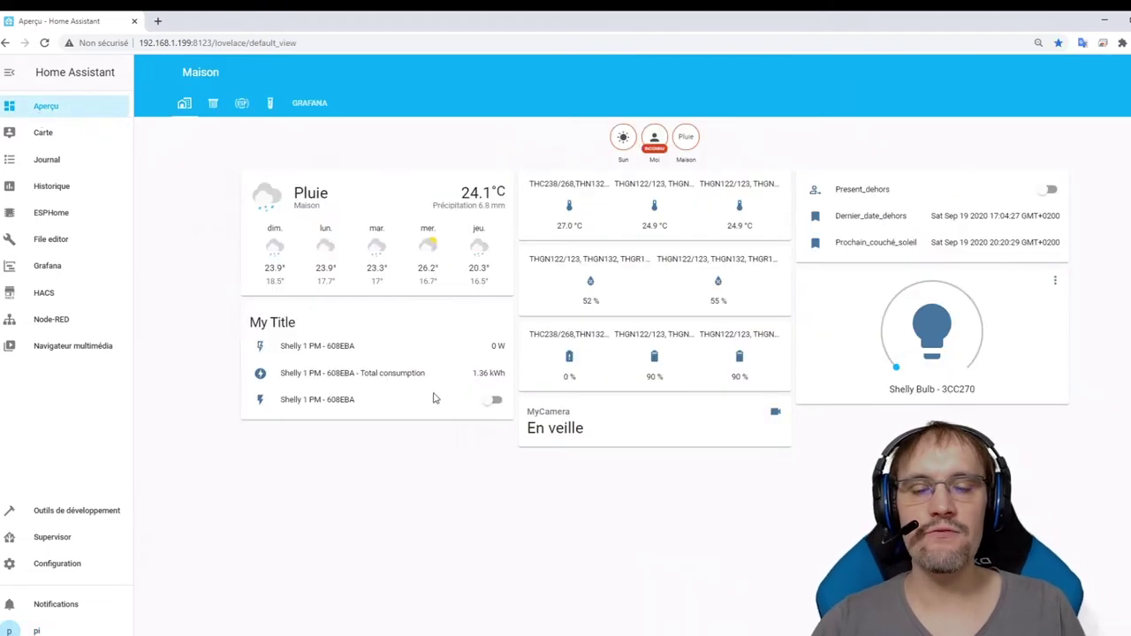
Step: Open the home-assistant-variables repository from HACS and examine how its configuration section adds a var entry to configuration.yaml
left_click(64, 296)
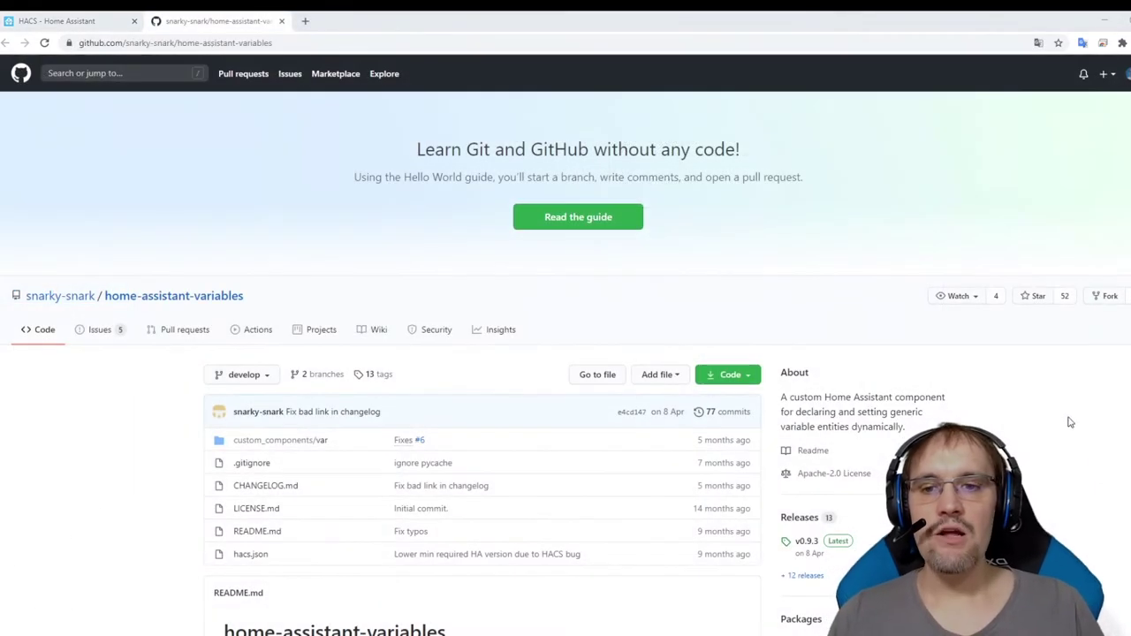
scroll(1052, 411, "down", 4)
scroll(1043, 409, "down", 3)
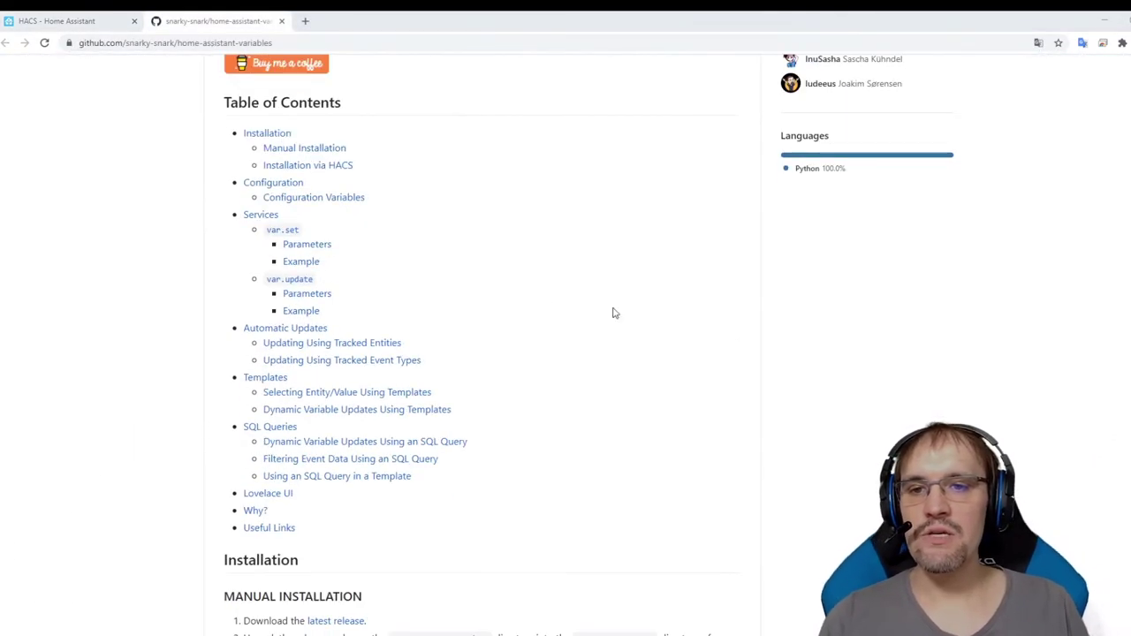
scroll(555, 309, "down", 10)
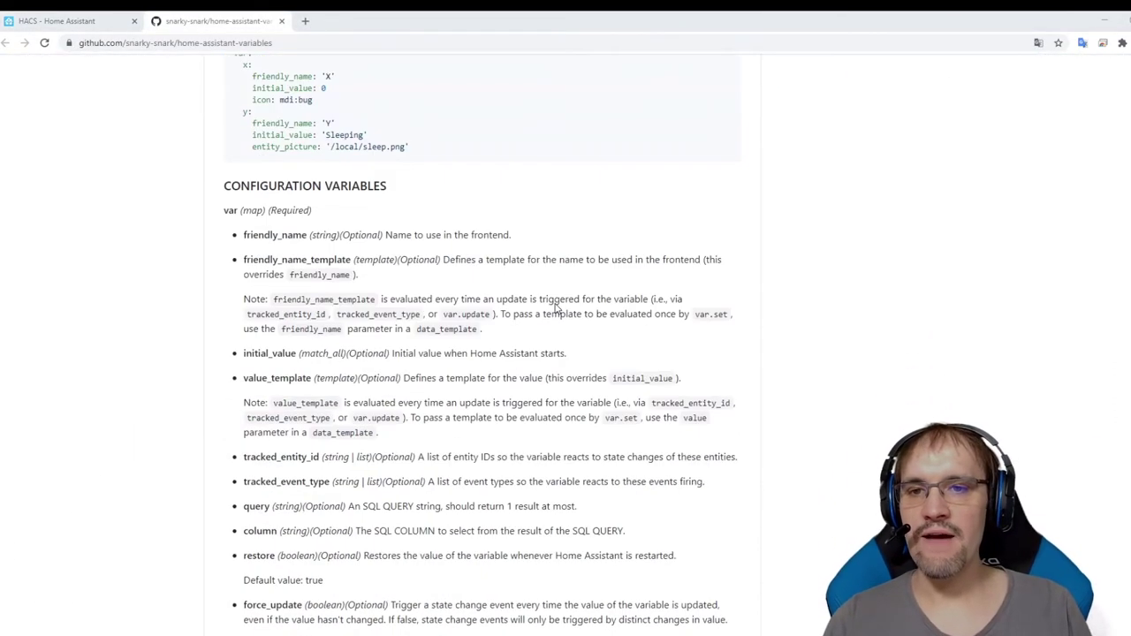
scroll(555, 309, "up", 3)
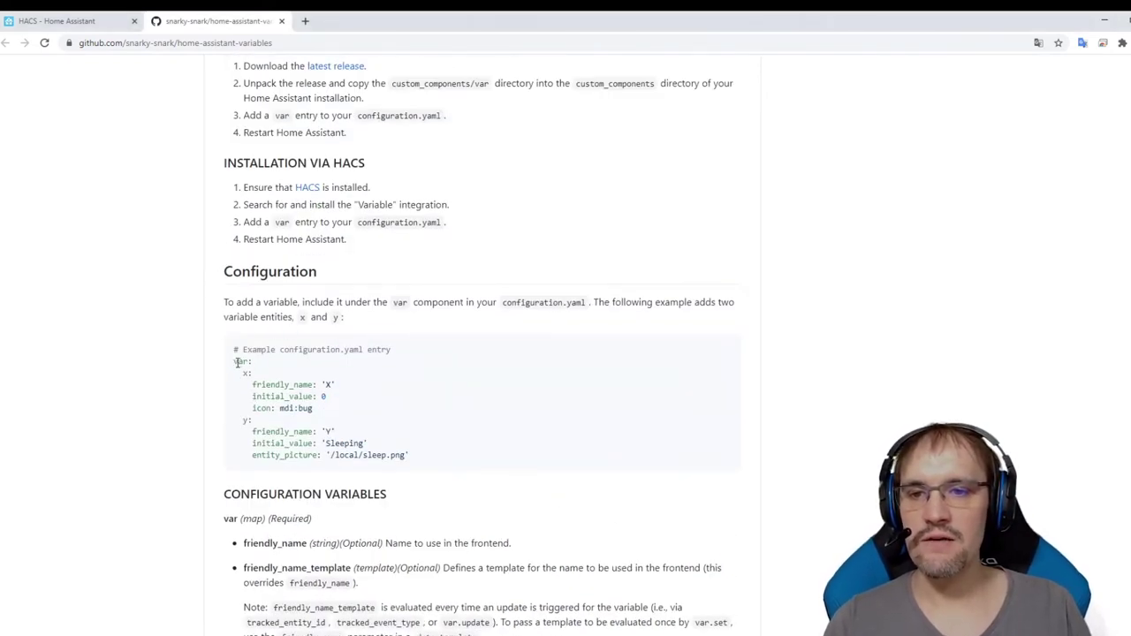
left_click_drag(235, 363, 254, 365)
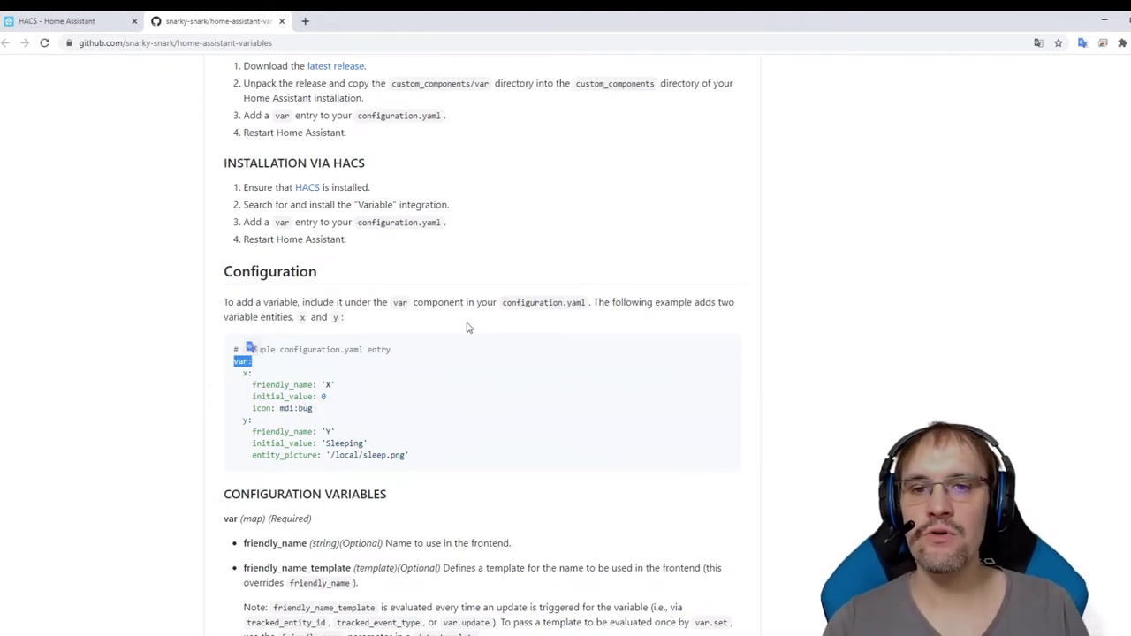
left_click_drag(502, 303, 585, 302)
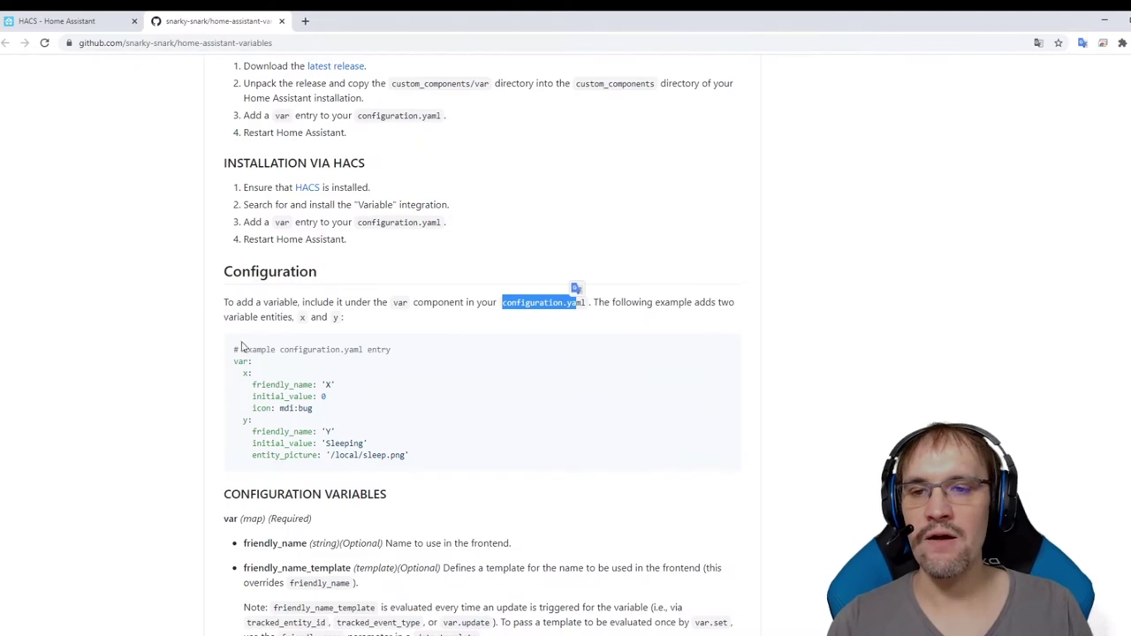
left_click_drag(234, 361, 261, 363)
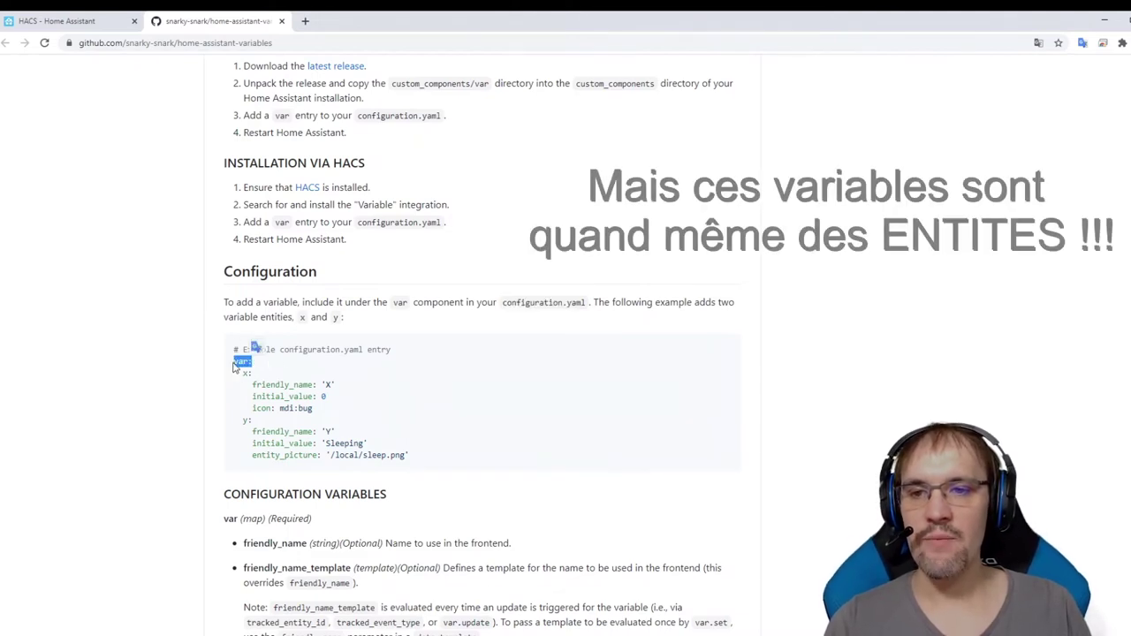